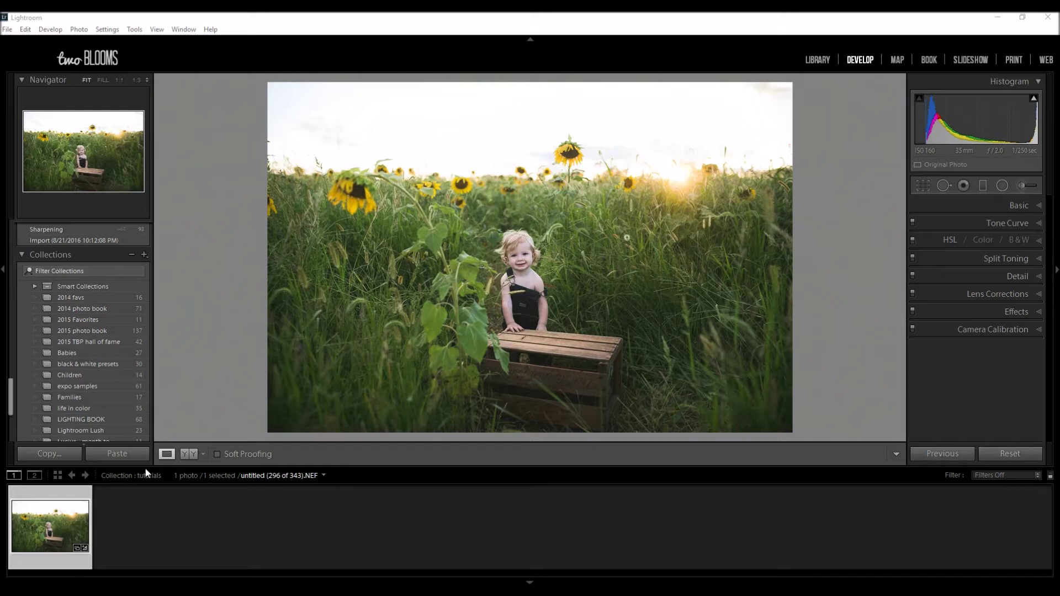
Step: Compare the before and after versions of the sunflower photo side by side, and return to the single-photo view
{"action": "left_click", "coordinate": [188, 459]}
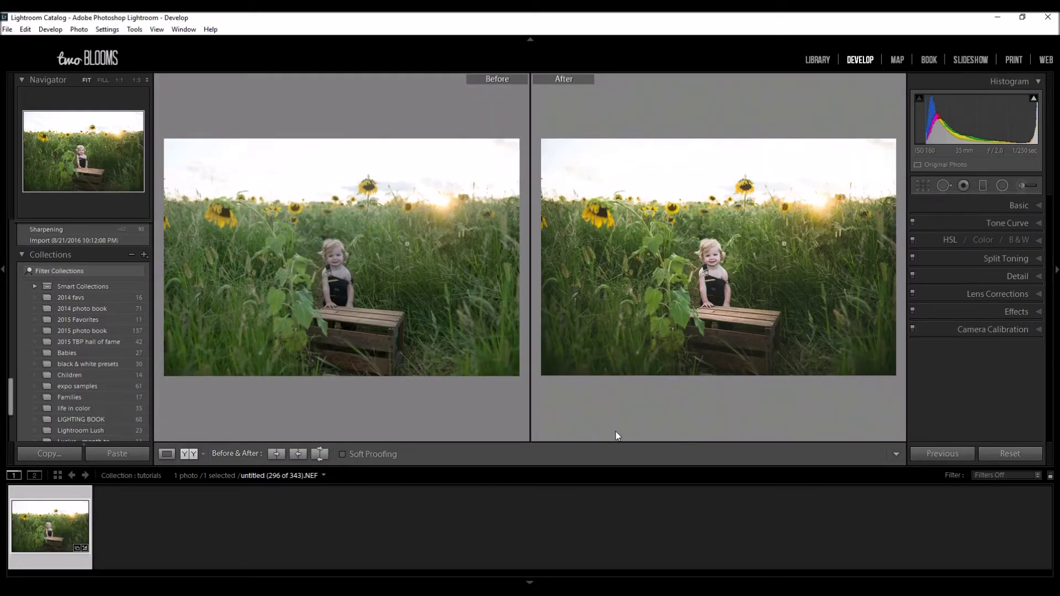
{"action": "left_click", "coordinate": [167, 455]}
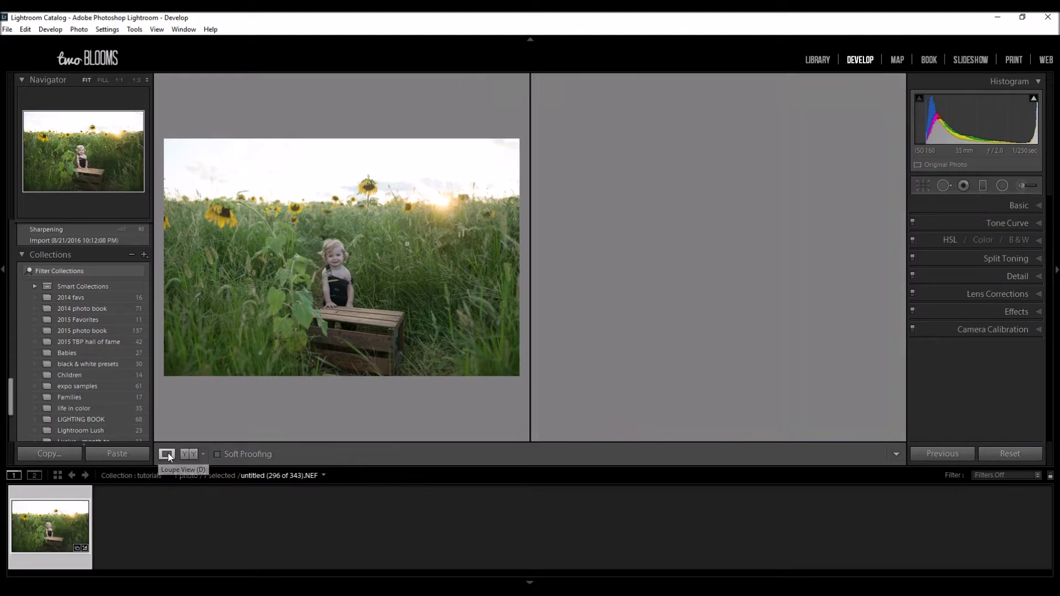
Step: Set up a new Graduated Filter with Exposure reset, the Sharpness effect chosen and Sharpness at -100
{"action": "left_click", "coordinate": [982, 187]}
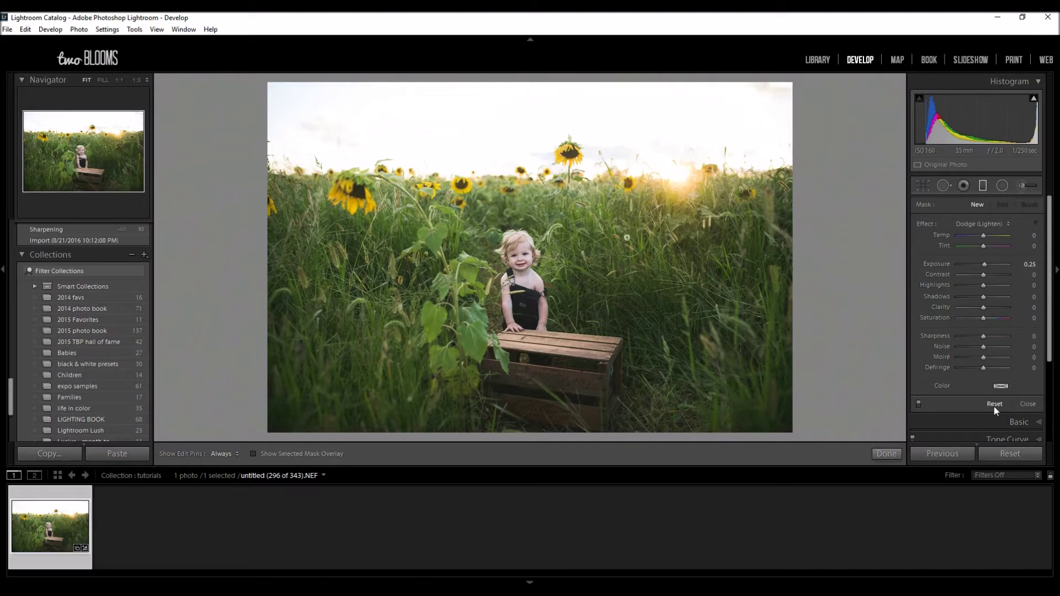
{"action": "double_click", "coordinate": [986, 263]}
{"action": "left_click", "coordinate": [1022, 223]}
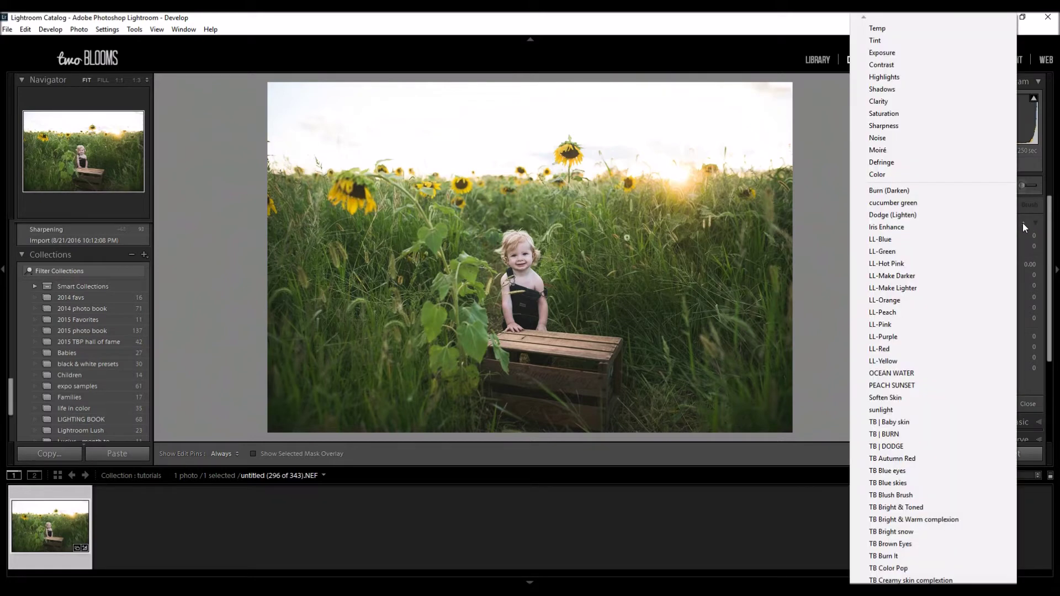
{"action": "left_click", "coordinate": [882, 127]}
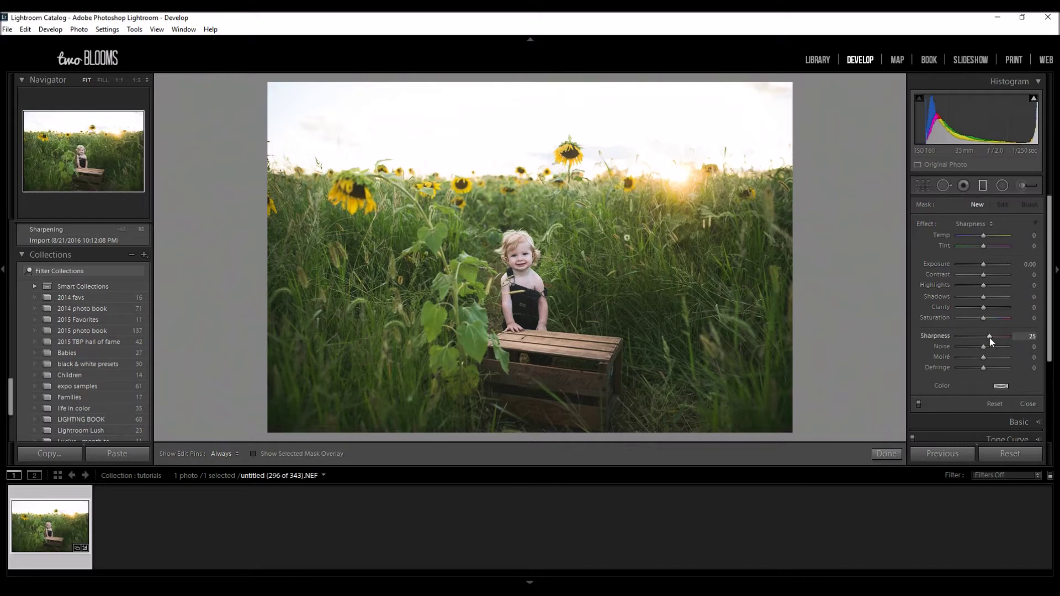
{"action": "left_click_drag", "start_coordinate": [989, 338], "coordinate": [945, 334]}
Step: With the mask overlay shown, add level filters from the photo's lower edge up to the child's face and from its upper edge down to the chest
{"action": "left_click_drag", "start_coordinate": [540, 433], "coordinate": [540, 290]}
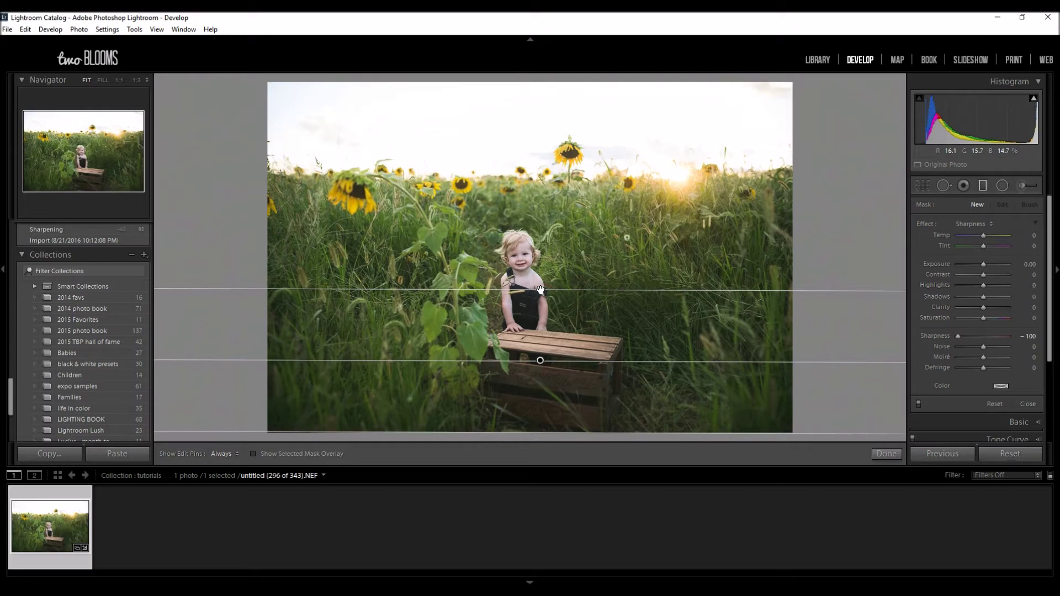
{"action": "left_click_drag", "start_coordinate": [540, 290], "coordinate": [540, 279]}
{"action": "left_click", "coordinate": [253, 453]}
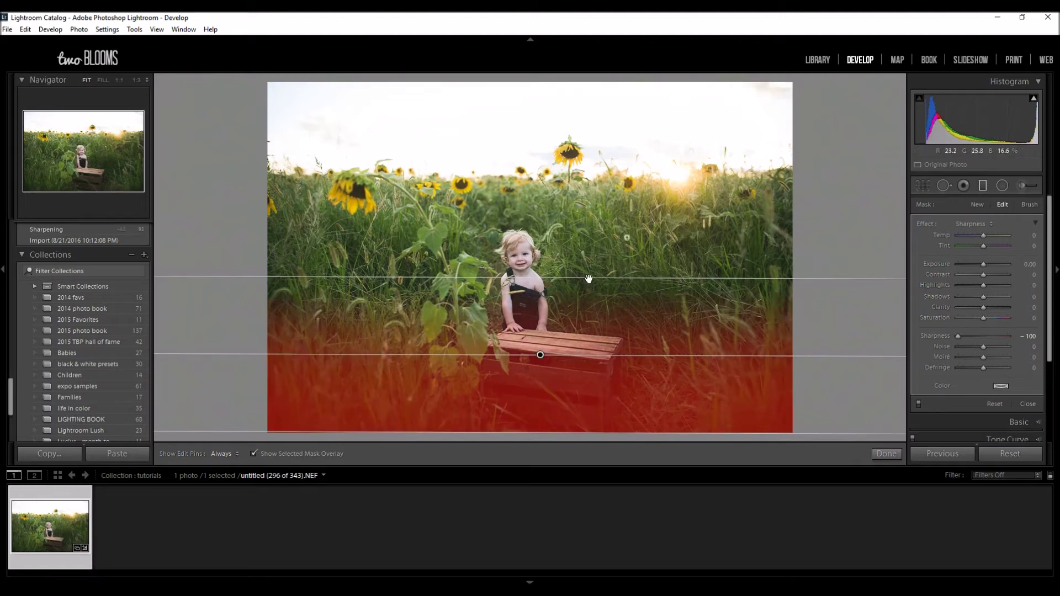
{"action": "left_click_drag", "start_coordinate": [589, 277], "coordinate": [588, 257]}
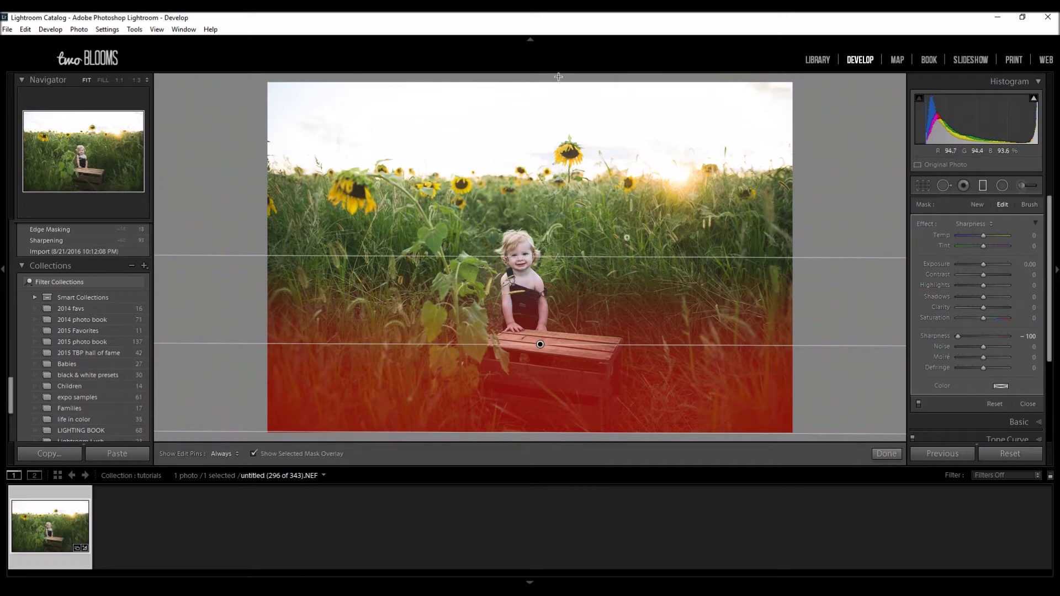
{"action": "mouse_move", "coordinate": [536, 87]}
{"action": "left_mouse_down"}
{"action": "mouse_move", "coordinate": [524, 209]}
{"action": "mouse_move", "coordinate": [536, 229]}
{"action": "mouse_move", "coordinate": [534, 290]}
{"action": "left_mouse_up"}
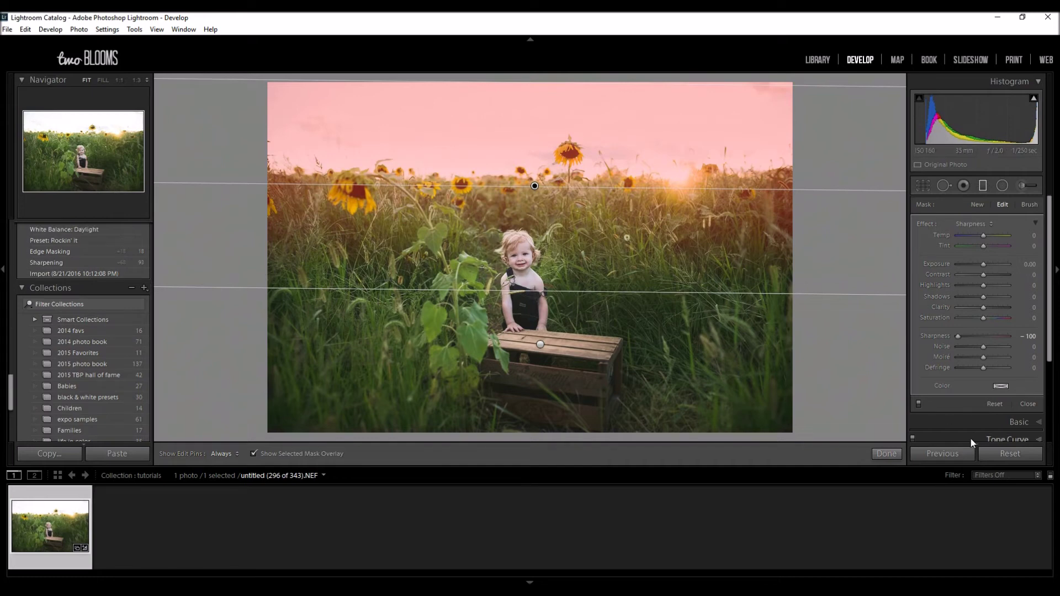
{"action": "left_click", "coordinate": [893, 457]}
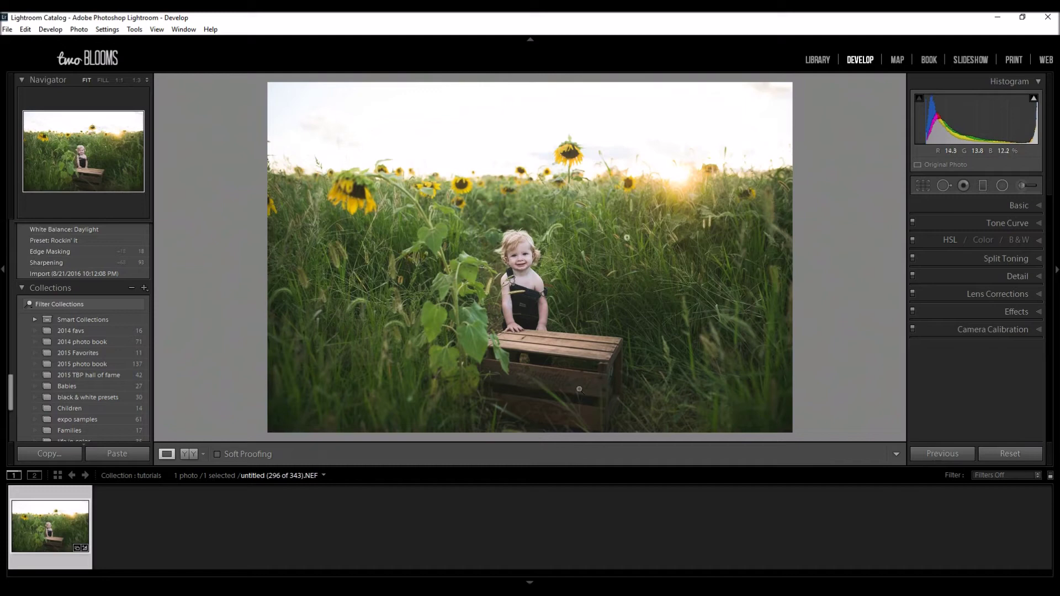
Step: Compare the photo's before and after versions, and reopen the Graduated Filter tool for more filters
{"action": "left_click", "coordinate": [194, 453]}
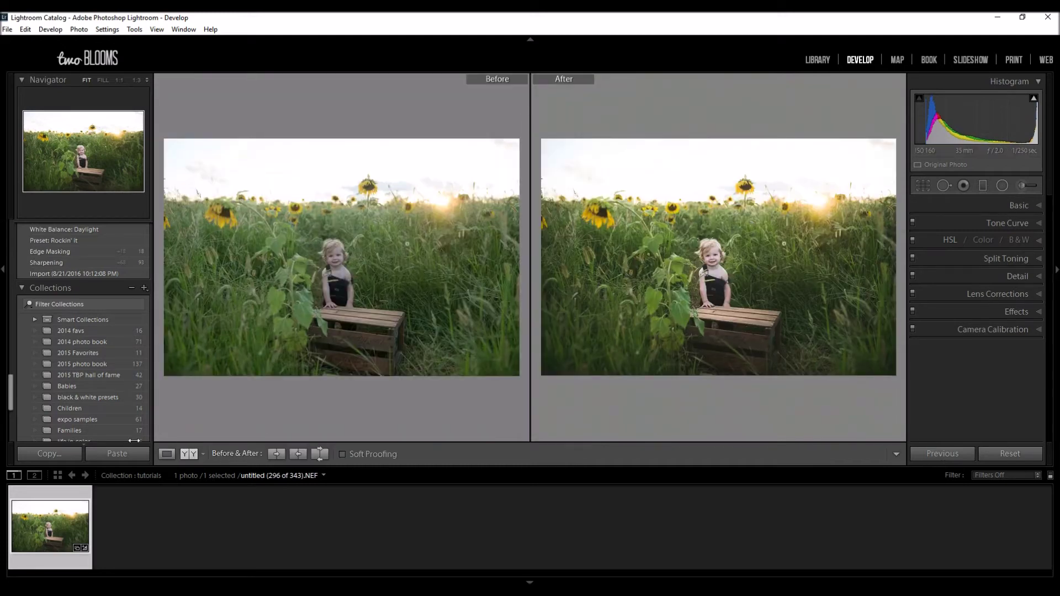
{"action": "left_click", "coordinate": [167, 453]}
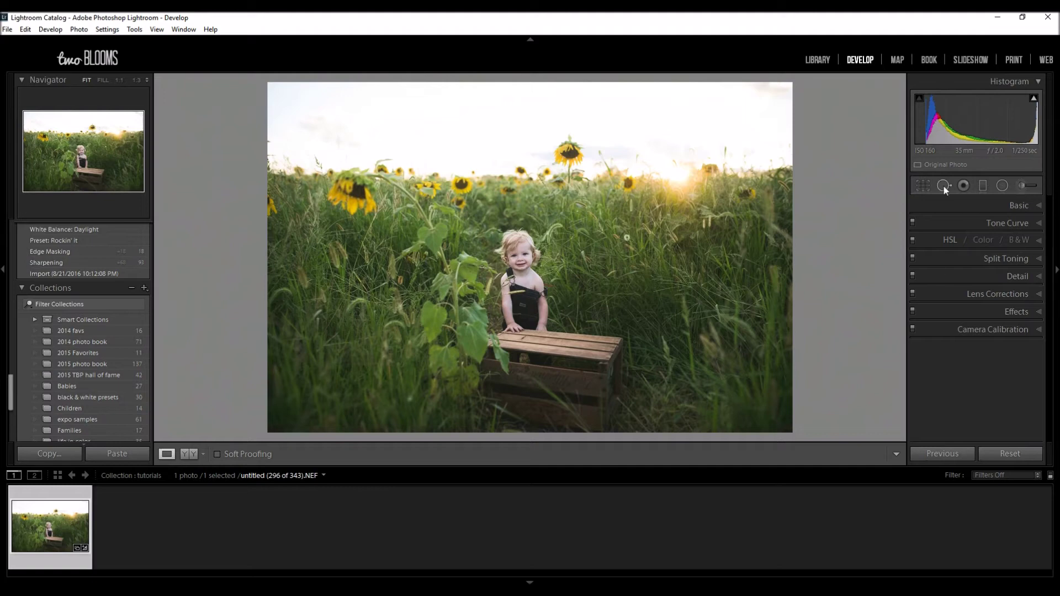
{"action": "left_click", "coordinate": [983, 186]}
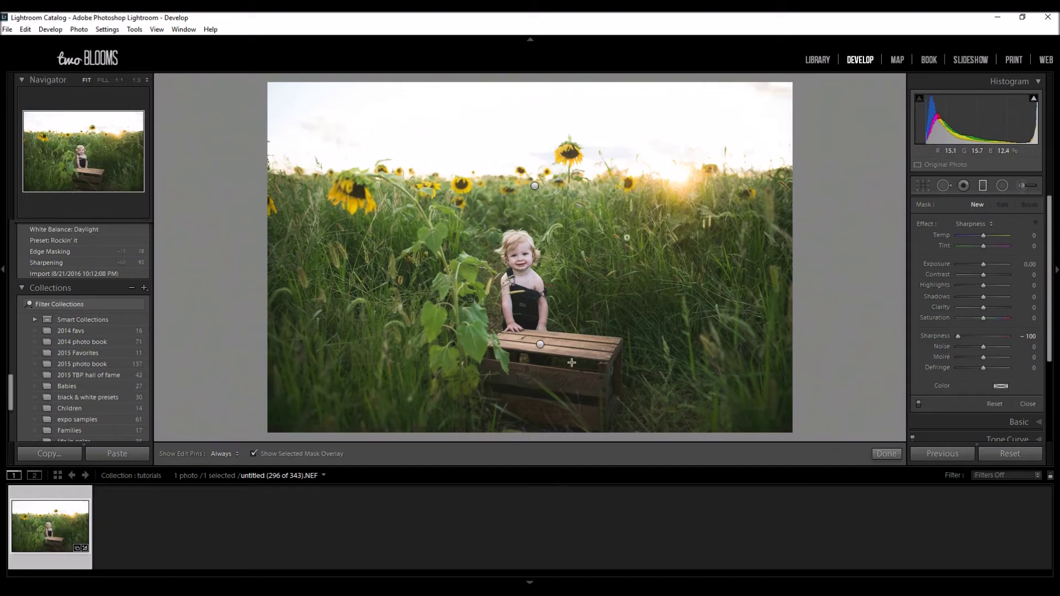
{"action": "mouse_move", "coordinate": [563, 434]}
{"action": "left_mouse_down"}
{"action": "mouse_move", "coordinate": [563, 226]}
{"action": "mouse_move", "coordinate": [556, 434]}
{"action": "mouse_move", "coordinate": [628, 419]}
{"action": "mouse_move", "coordinate": [658, 445]}
{"action": "mouse_move", "coordinate": [556, 451]}
{"action": "mouse_move", "coordinate": [539, 432]}
{"action": "mouse_move", "coordinate": [530, 447]}
{"action": "mouse_move", "coordinate": [546, 438]}
{"action": "left_mouse_up"}
{"action": "right_click", "coordinate": [545, 438]}
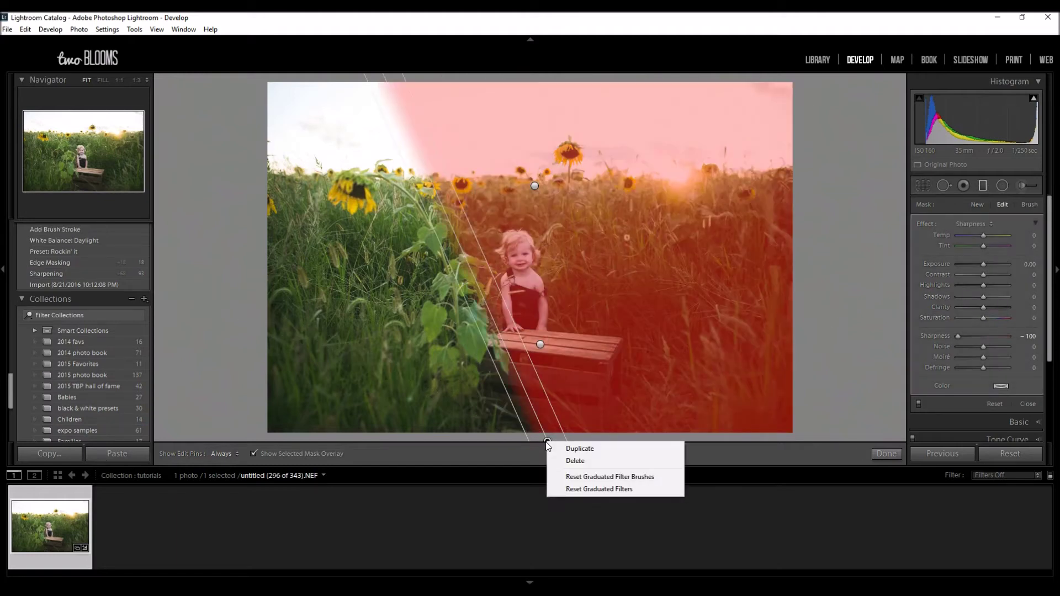
{"action": "left_click", "coordinate": [553, 458]}
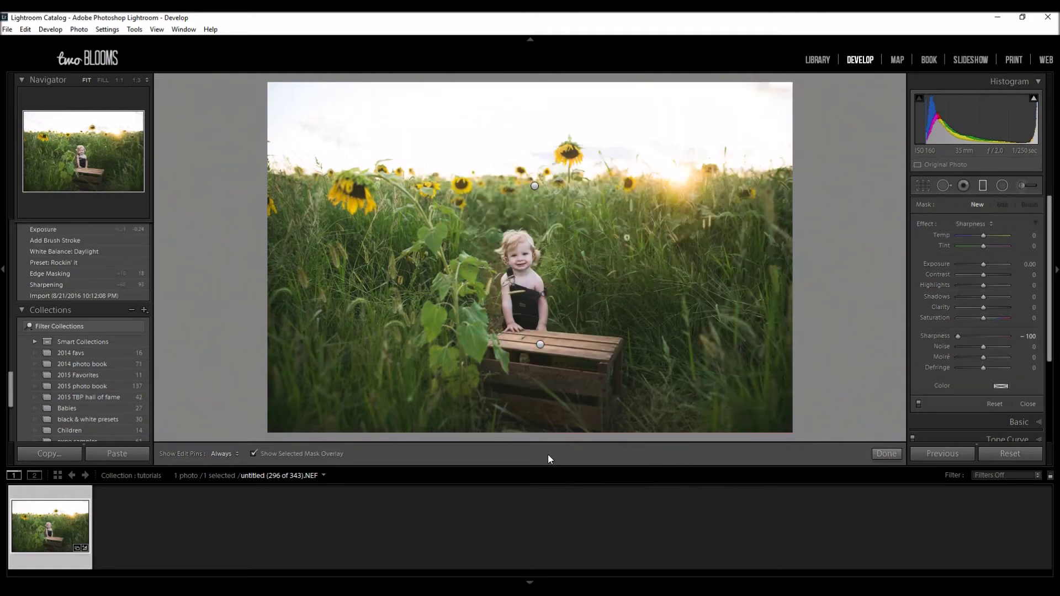
{"action": "left_click_drag", "start_coordinate": [534, 439], "coordinate": [535, 411]}
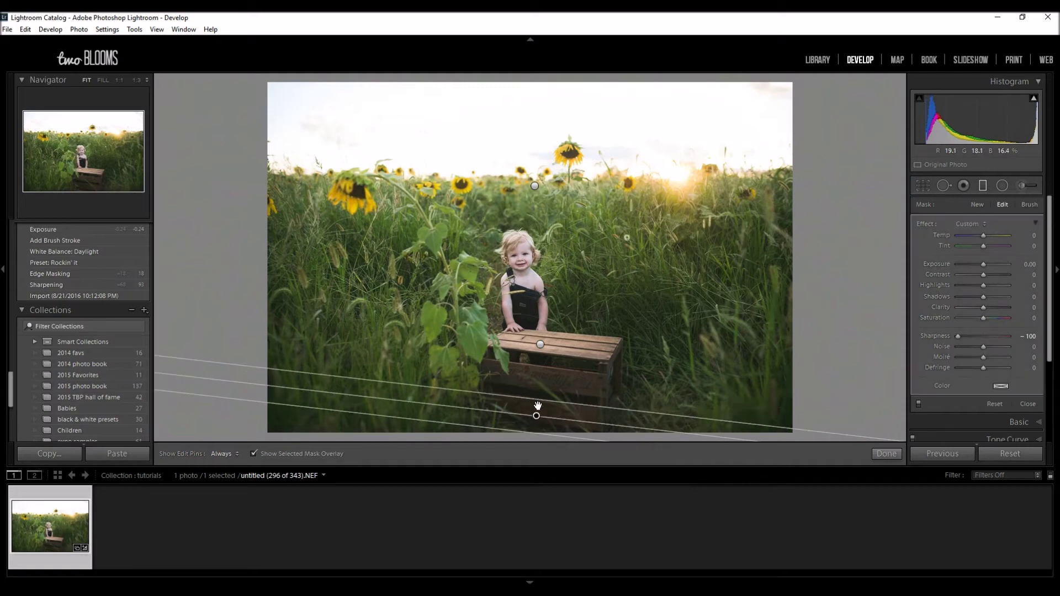
{"action": "right_click", "coordinate": [535, 415]}
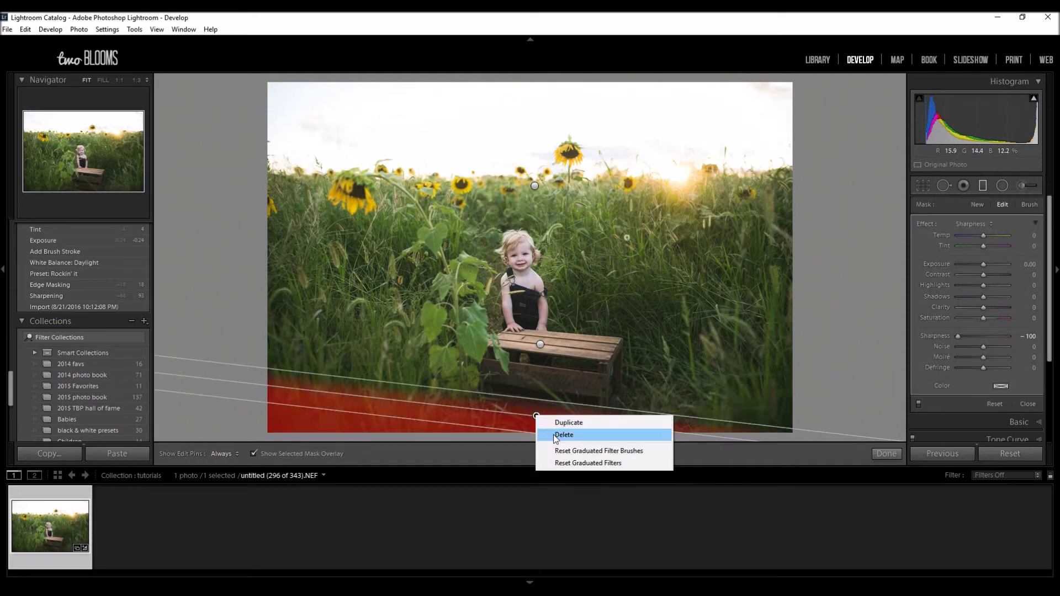
{"action": "left_click", "coordinate": [545, 434]}
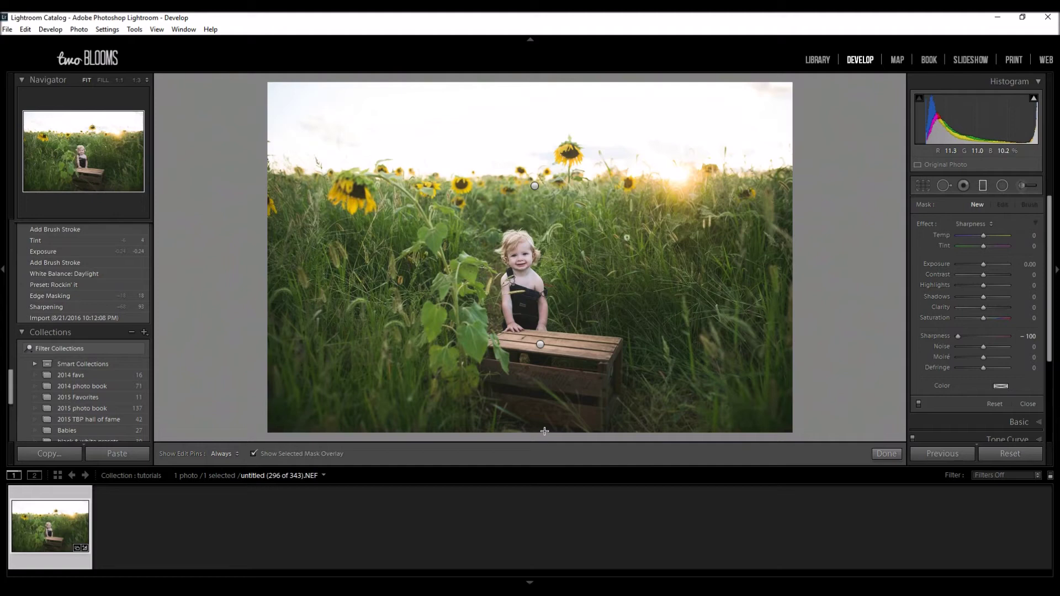
Step: Stack two more pairs of Sharpness -100 graduated filters, running from the photo's lower edge up and its upper edge down to the child's upper body
{"action": "left_click_drag", "start_coordinate": [545, 433], "coordinate": [548, 296]}
{"action": "left_click_drag", "start_coordinate": [546, 297], "coordinate": [555, 260]}
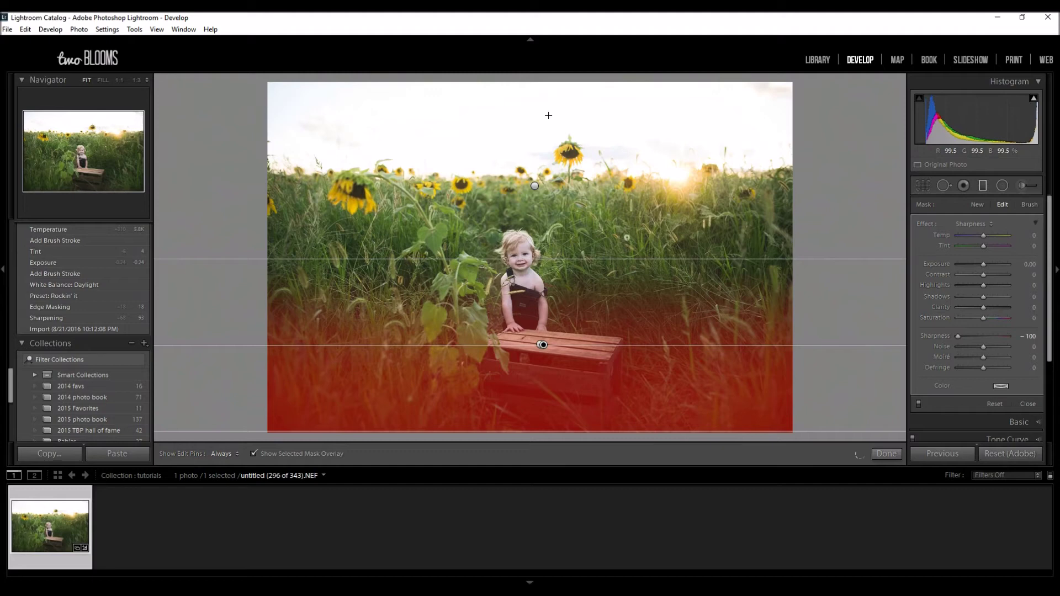
{"action": "left_click_drag", "start_coordinate": [549, 83], "coordinate": [550, 291]}
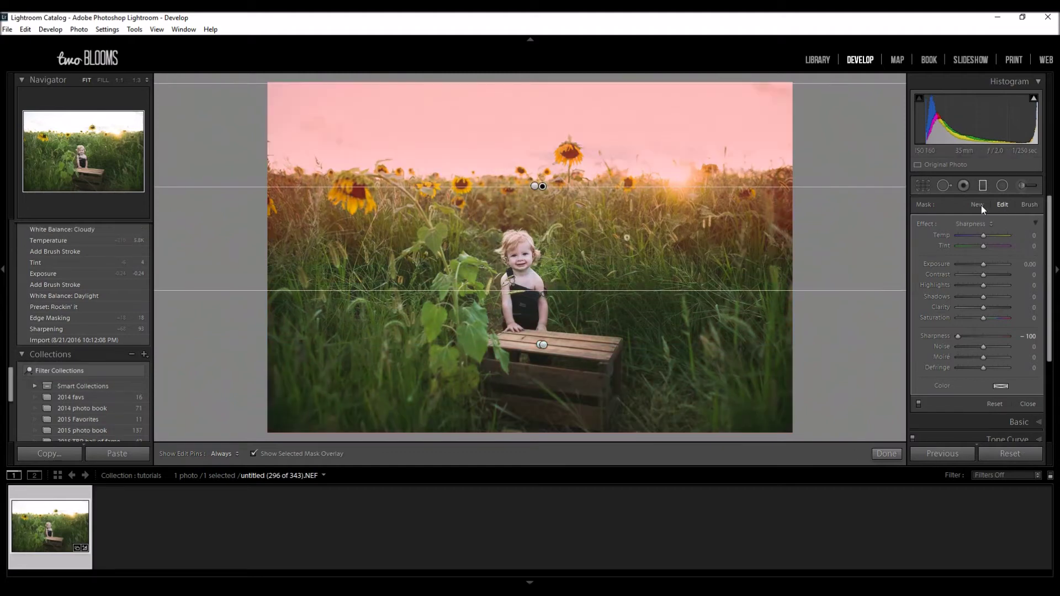
{"action": "left_click", "coordinate": [974, 205]}
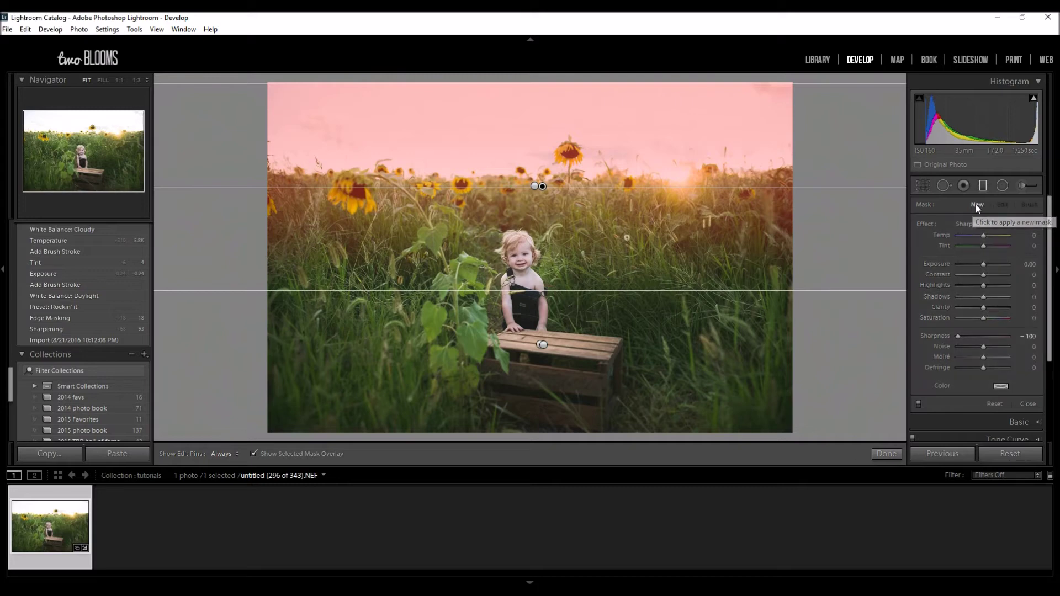
{"action": "left_click_drag", "start_coordinate": [504, 85], "coordinate": [503, 306]}
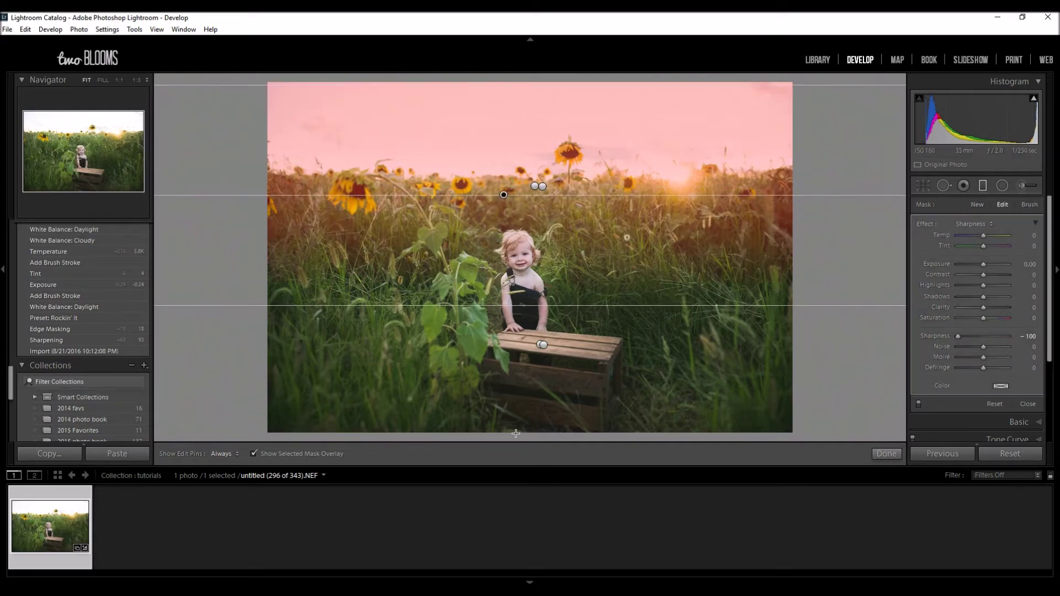
{"action": "left_click_drag", "start_coordinate": [516, 431], "coordinate": [515, 280]}
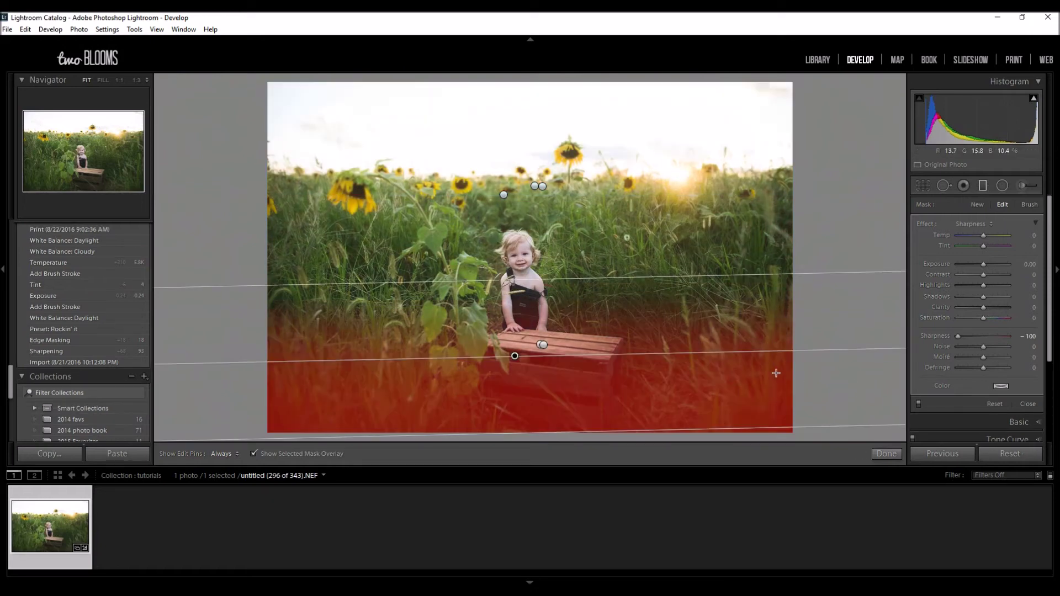
Step: Add another two pairs of lower-edge and upper-edge Sharpness -100 filters ending around the child's face and shoulders, and finish the filter editing
{"action": "left_click", "coordinate": [978, 206]}
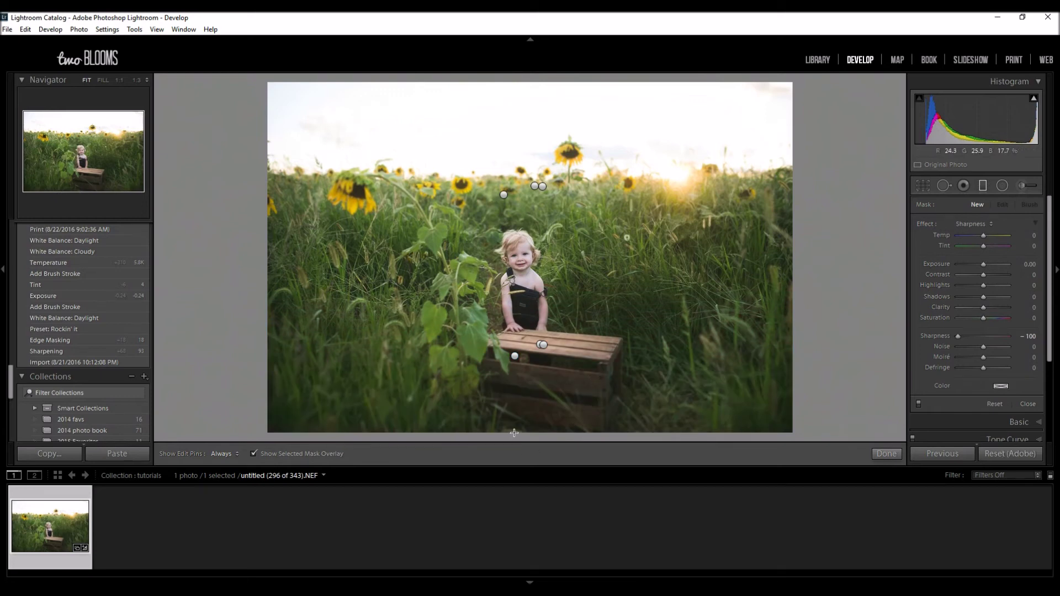
{"action": "left_click_drag", "start_coordinate": [513, 432], "coordinate": [523, 256]}
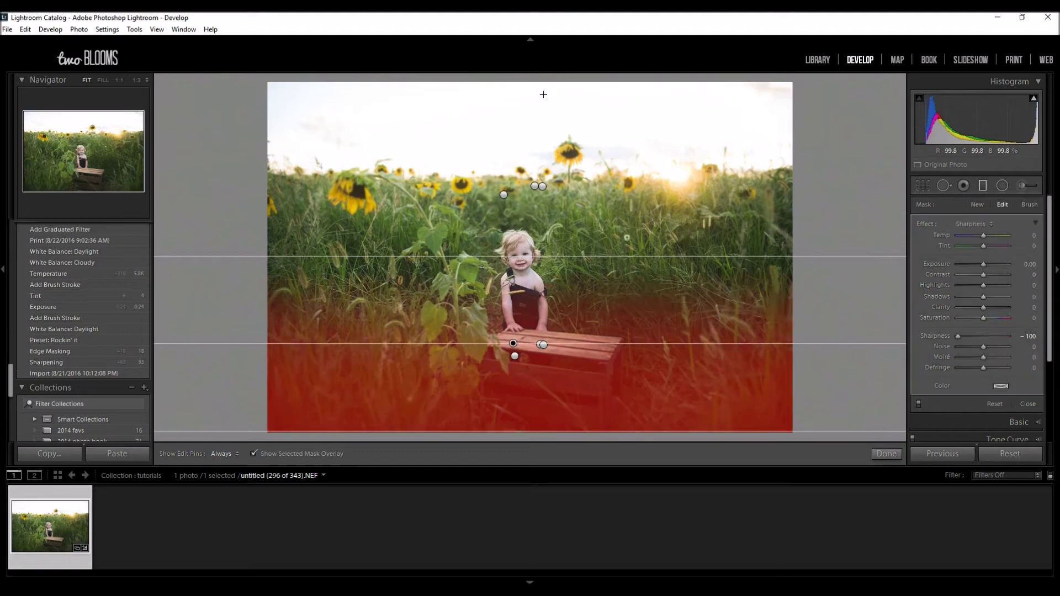
{"action": "left_click_drag", "start_coordinate": [538, 82], "coordinate": [518, 277]}
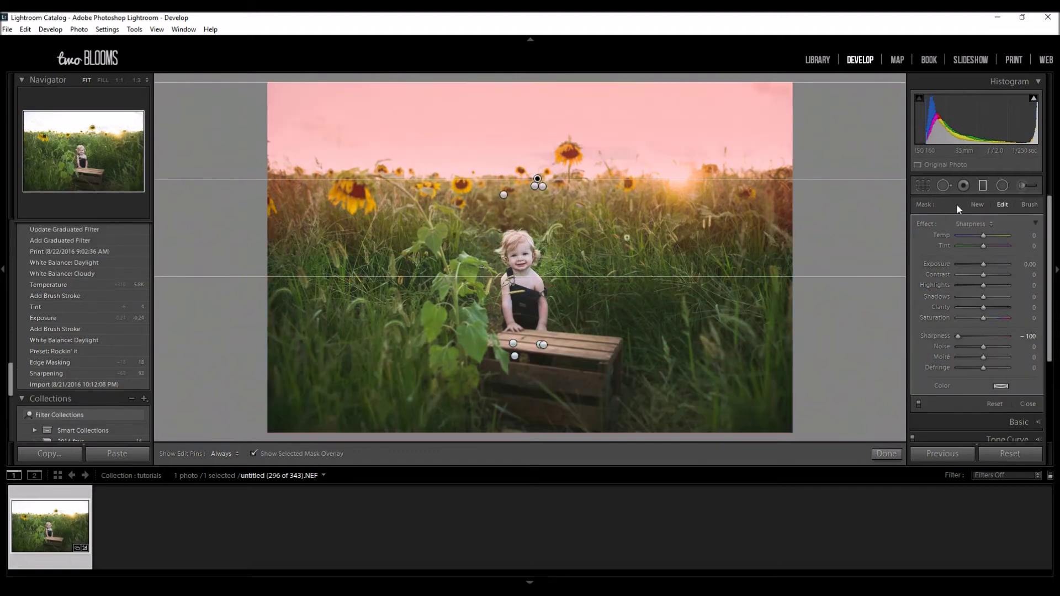
{"action": "left_click", "coordinate": [976, 205]}
{"action": "left_click_drag", "start_coordinate": [512, 433], "coordinate": [512, 263]}
{"action": "left_click_drag", "start_coordinate": [535, 84], "coordinate": [531, 260]}
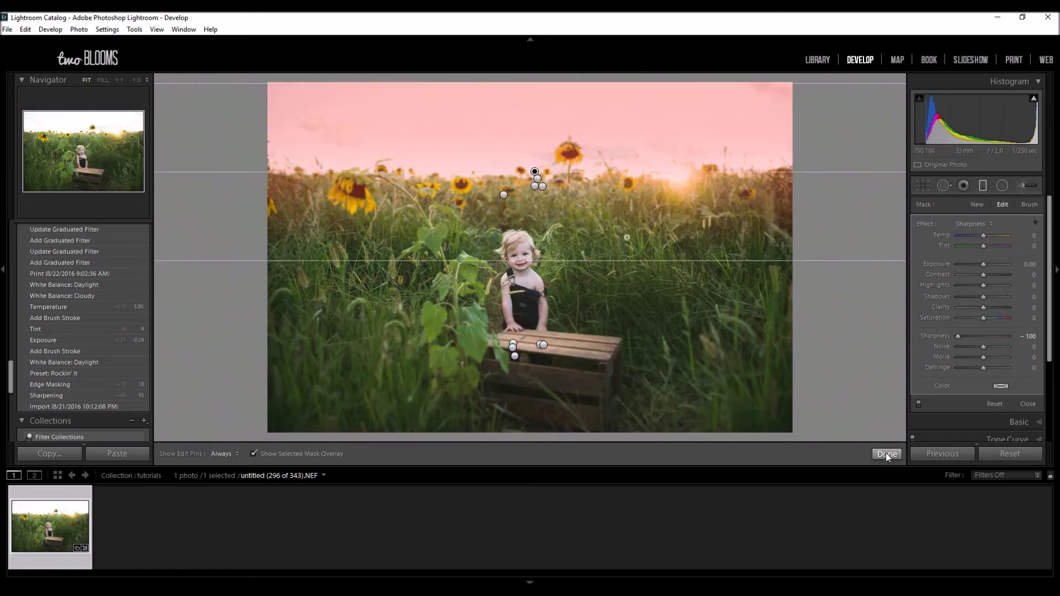
{"action": "left_click", "coordinate": [886, 454]}
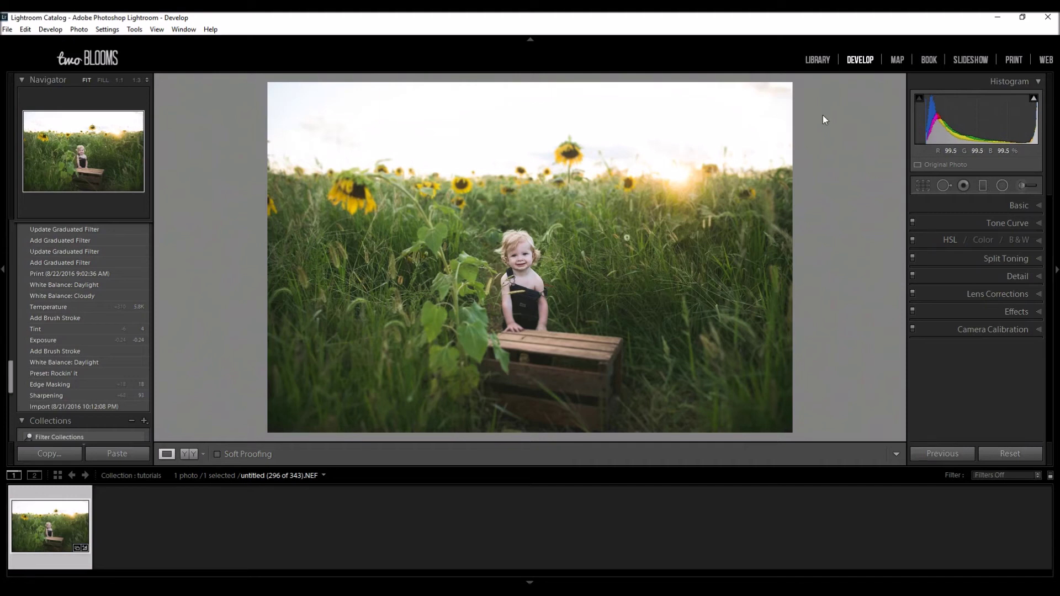
Step: Reopen the Graduated Filter tool and stack two further Sharpness -100 pairs, from the photo's upper and lower edges to the child's head and shoulders
{"action": "left_click", "coordinate": [983, 185]}
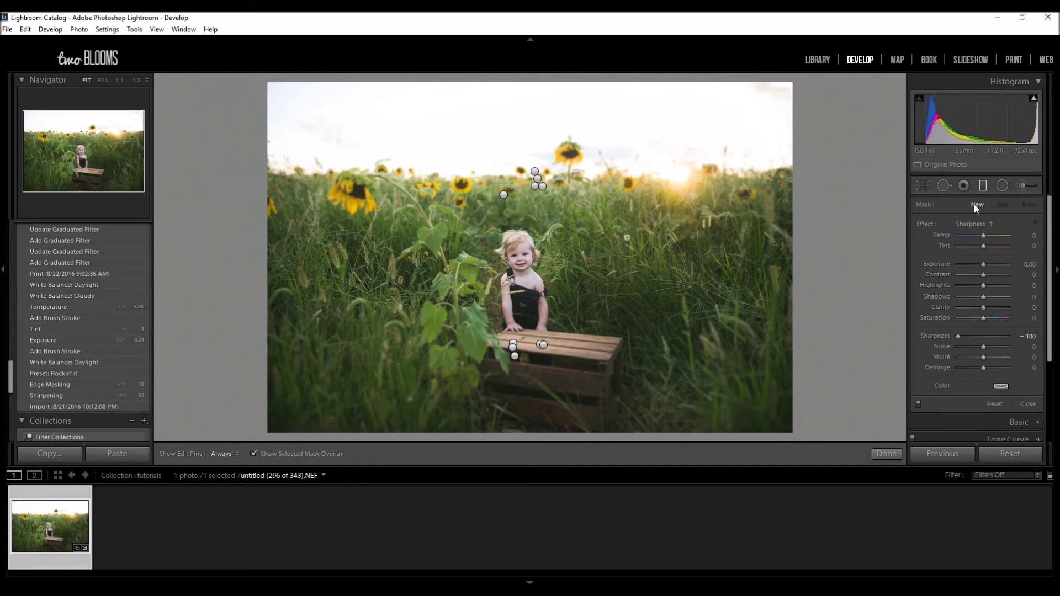
{"action": "left_click_drag", "start_coordinate": [533, 85], "coordinate": [533, 276]}
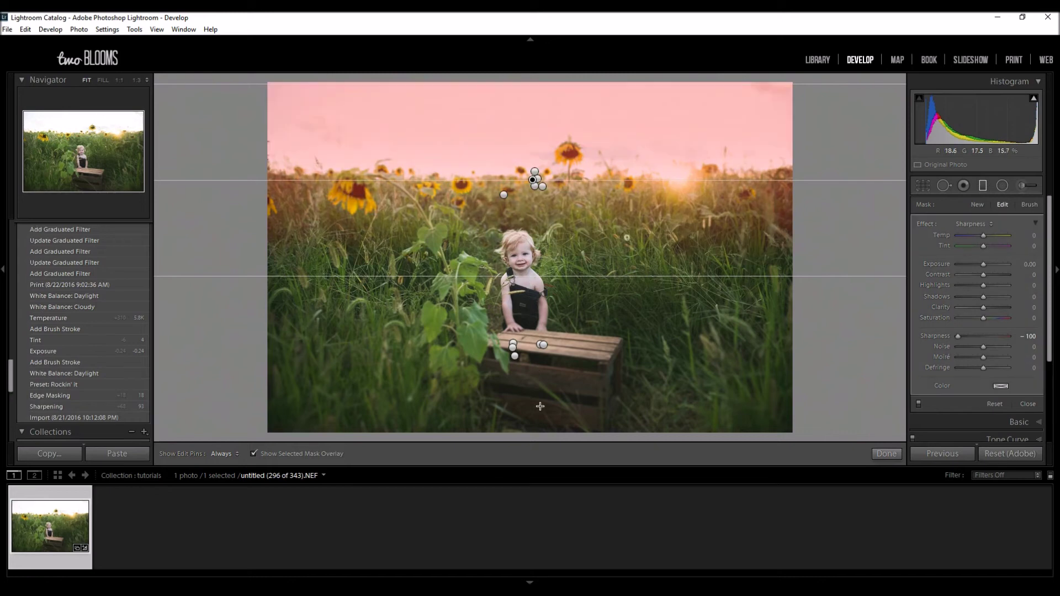
{"action": "left_click_drag", "start_coordinate": [547, 431], "coordinate": [546, 262]}
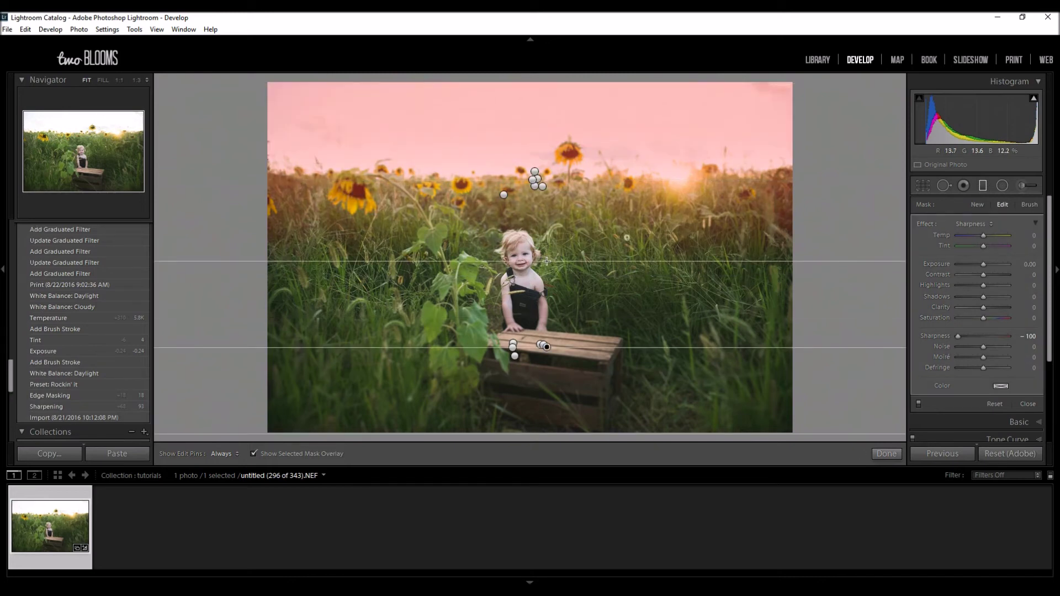
{"action": "key", "text": "Delete"}
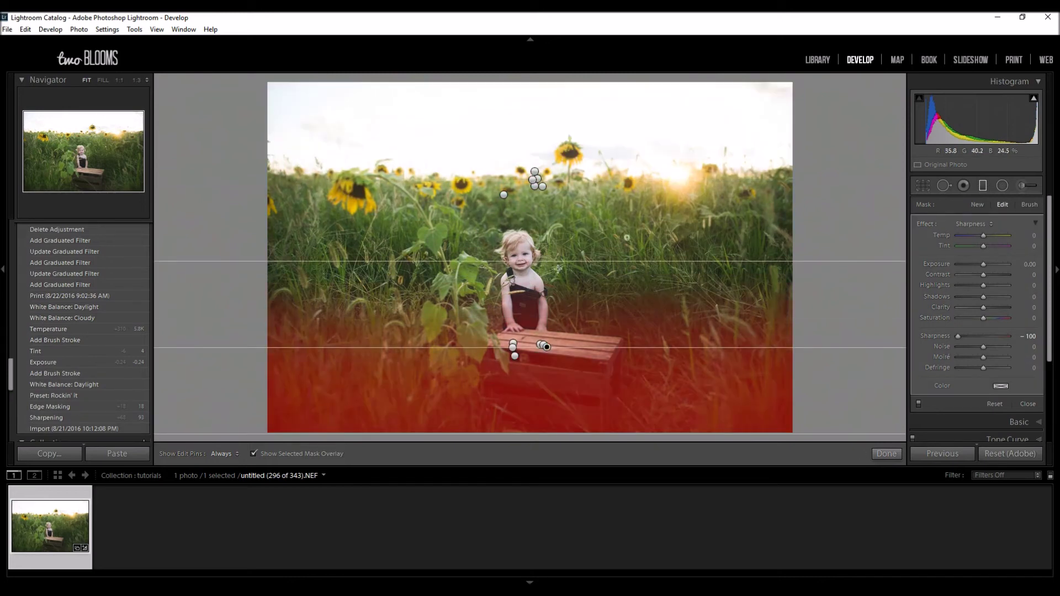
{"action": "left_click", "coordinate": [980, 205]}
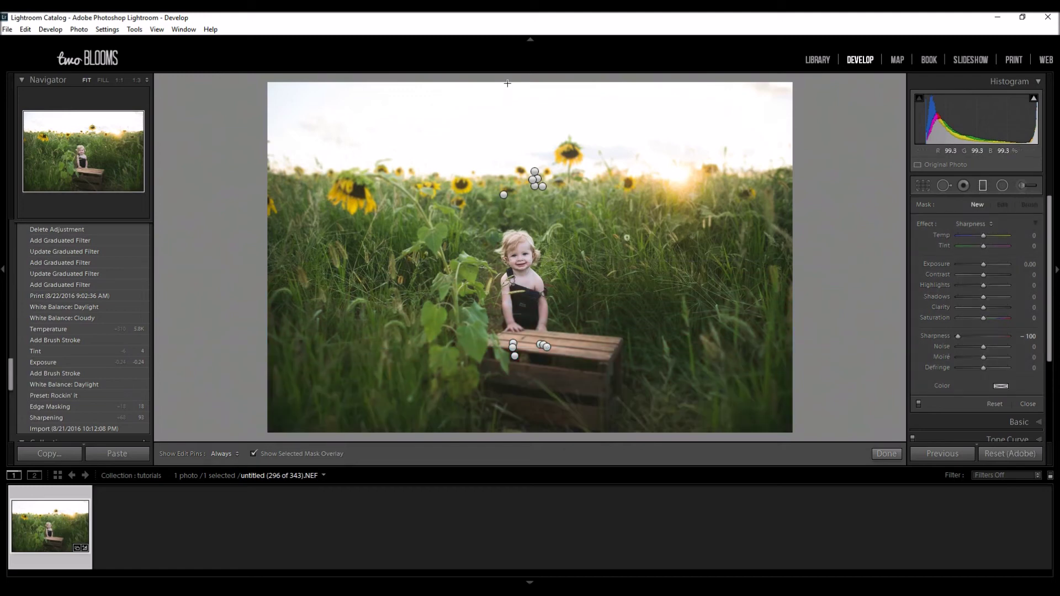
{"action": "left_click_drag", "start_coordinate": [507, 84], "coordinate": [506, 271]}
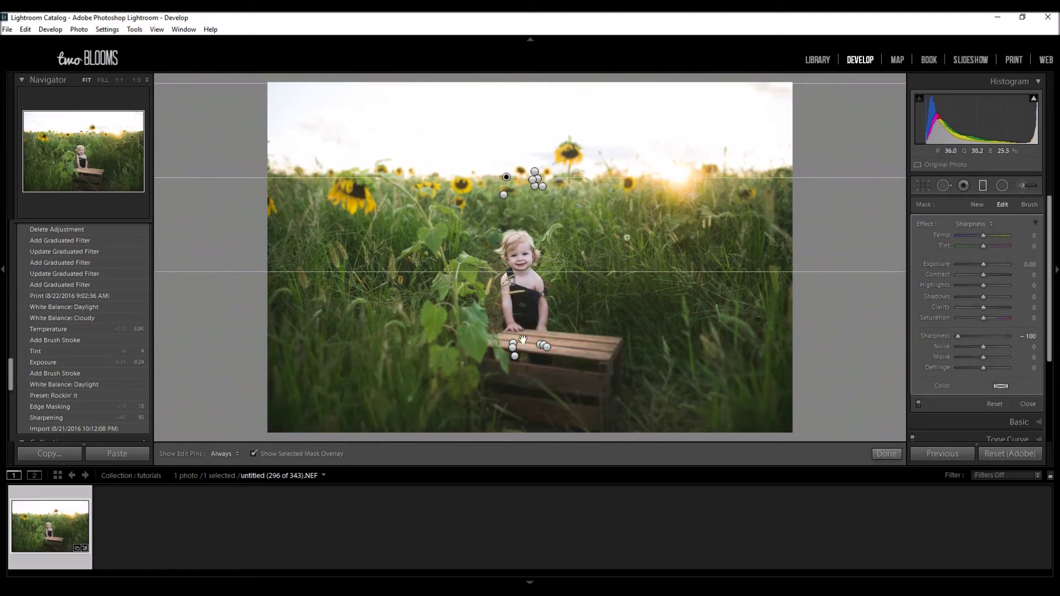
{"action": "left_click_drag", "start_coordinate": [522, 433], "coordinate": [519, 252]}
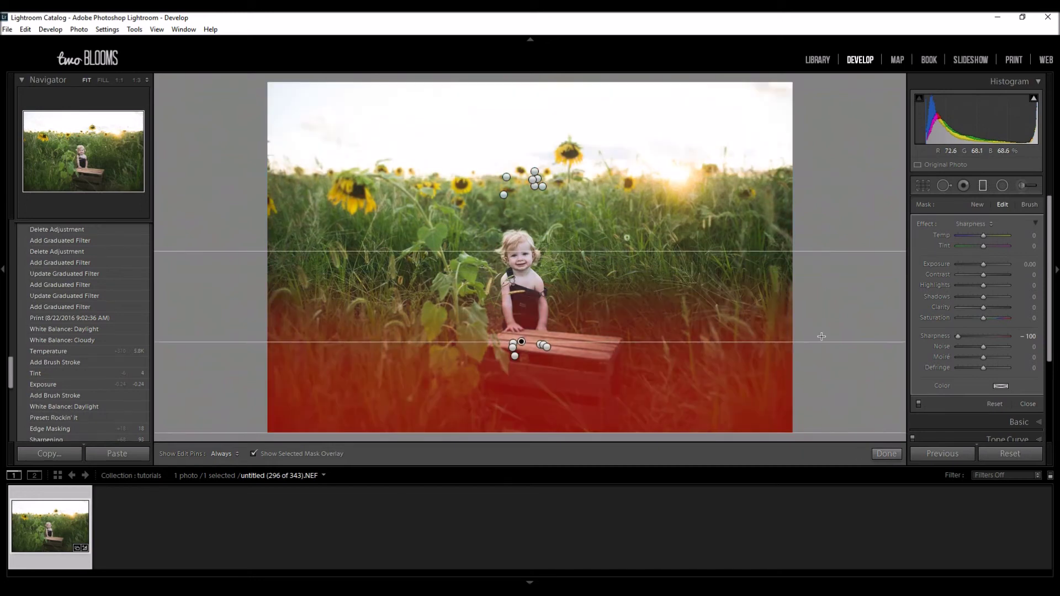
Step: Finish the graduated filter editing and compare the photo's before and after versions side by side, returning to the single view
{"action": "left_click", "coordinate": [887, 455]}
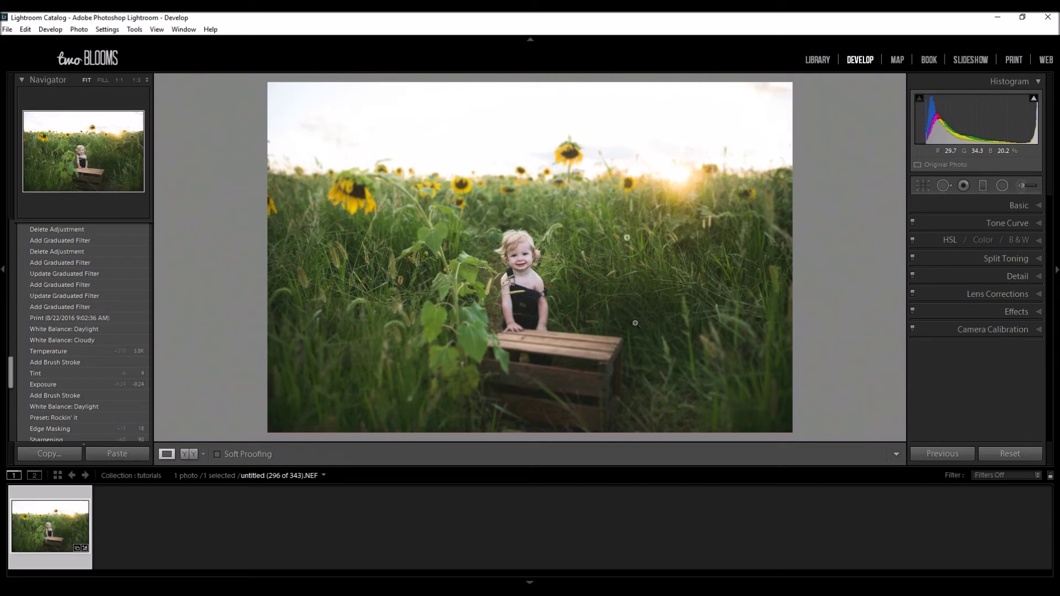
{"action": "left_click", "coordinate": [187, 454]}
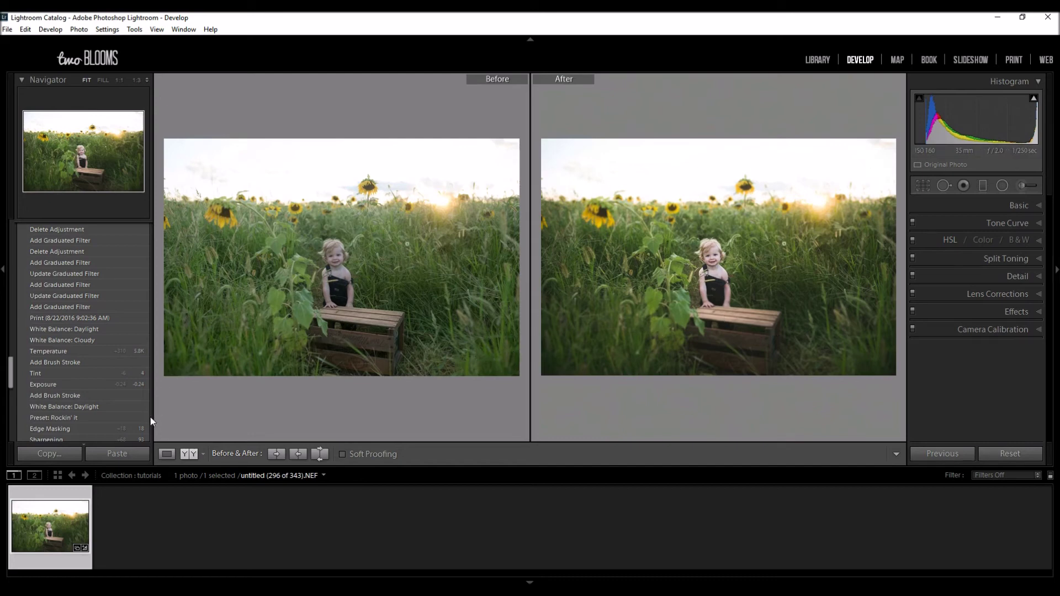
{"action": "left_click", "coordinate": [167, 453]}
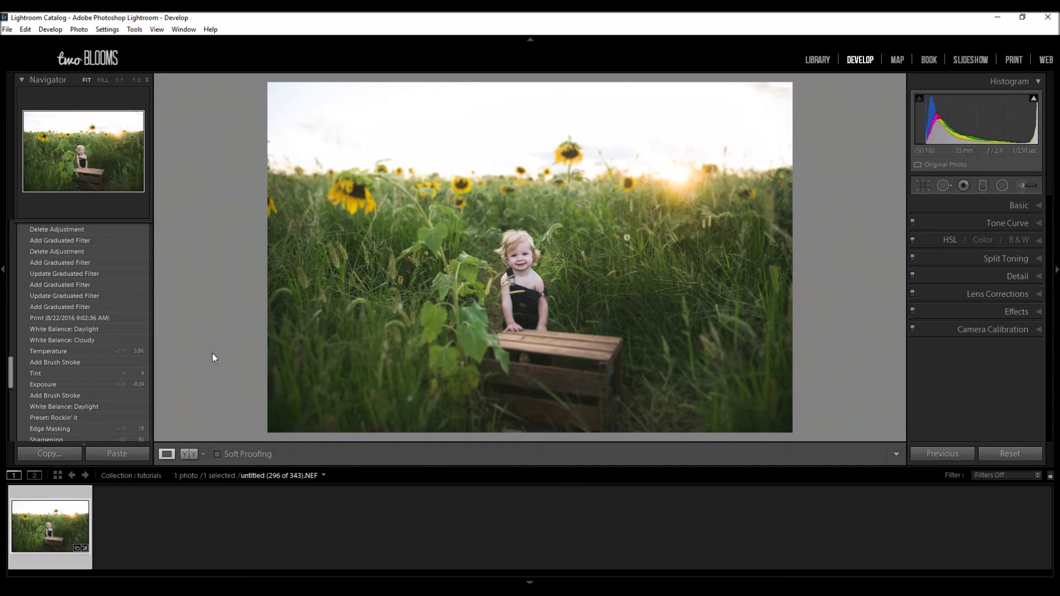
Step: Look through the saved User Presets, including Horizontal shift +1 to +5, and collapse that preset group
{"action": "scroll", "coordinate": [83, 360], "scroll_direction": "up", "scroll_amount": 5}
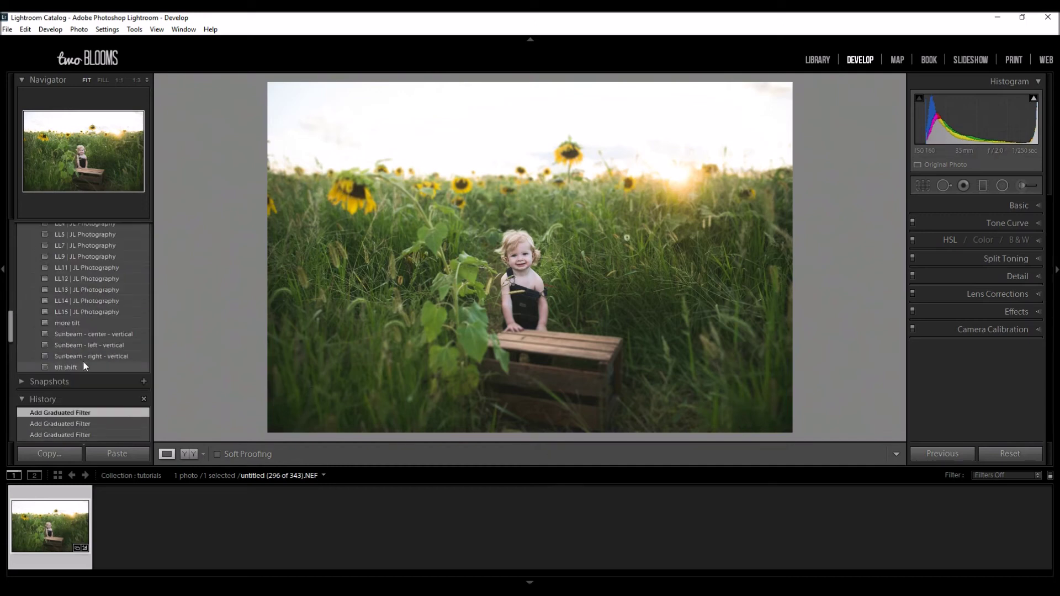
{"action": "scroll", "coordinate": [83, 360], "scroll_direction": "up", "scroll_amount": 5}
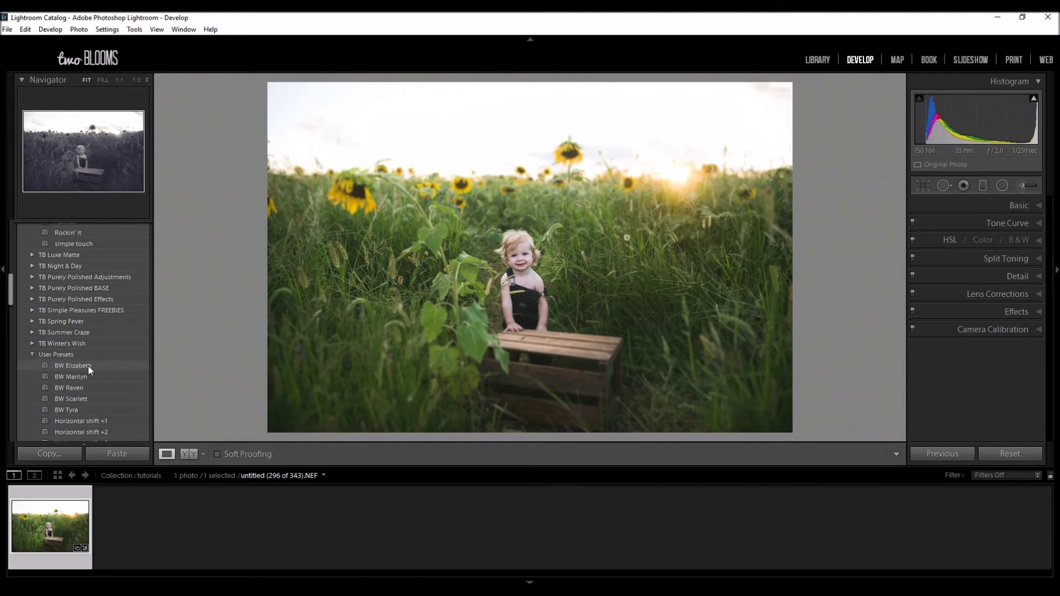
{"action": "scroll", "coordinate": [87, 366], "scroll_direction": "down", "scroll_amount": 10}
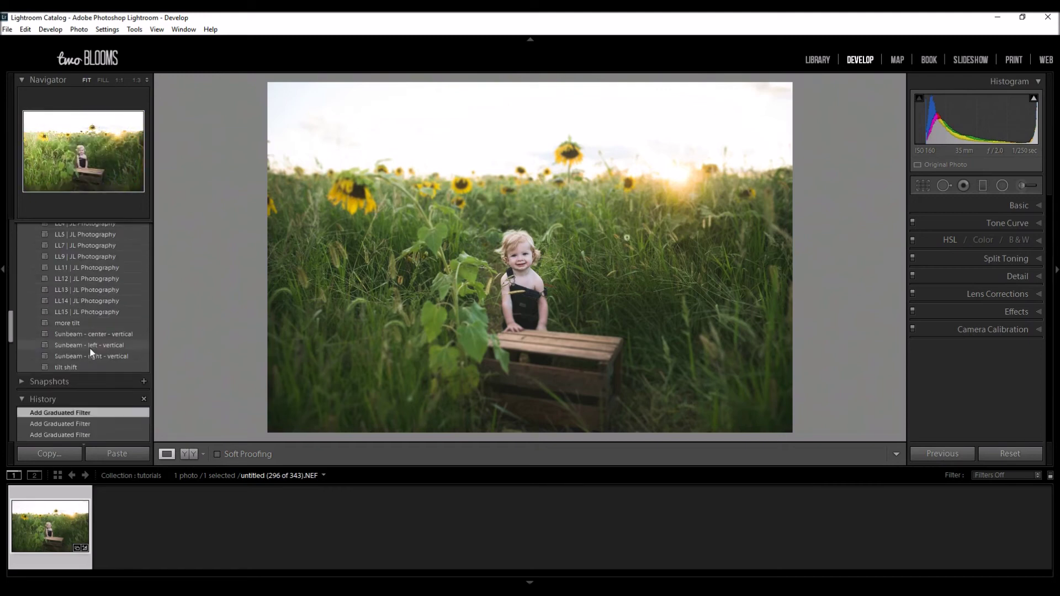
{"action": "scroll", "coordinate": [89, 347], "scroll_direction": "up", "scroll_amount": 5}
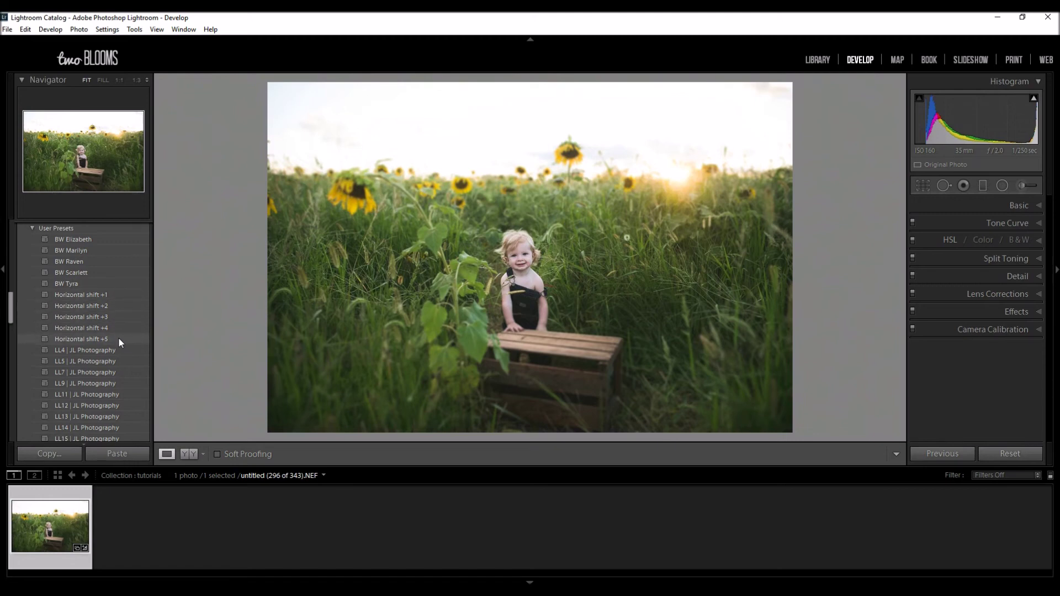
{"action": "left_click", "coordinate": [31, 228]}
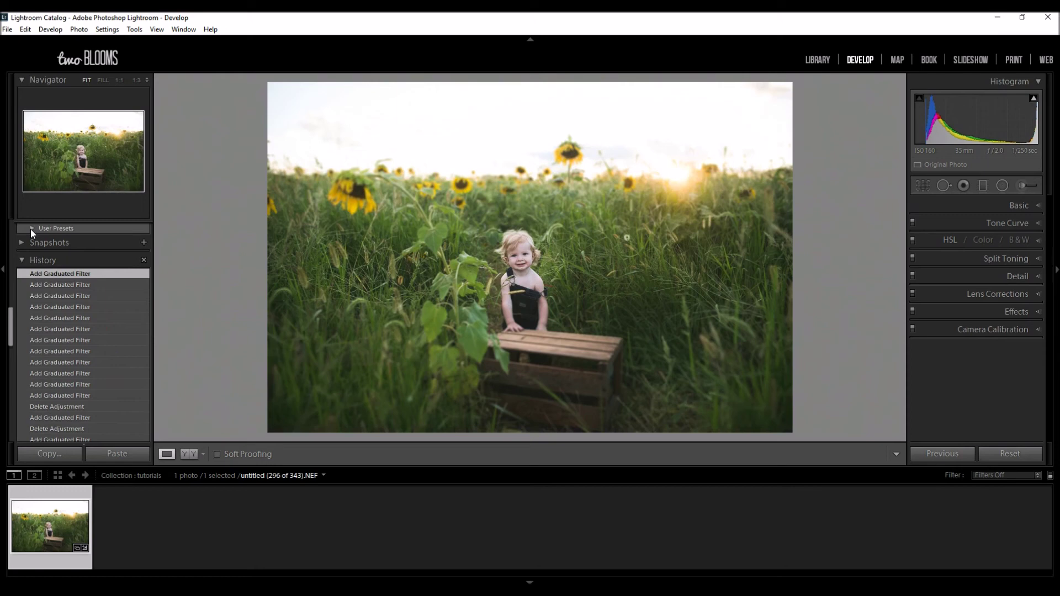
{"action": "scroll", "coordinate": [32, 243], "scroll_direction": "up", "scroll_amount": 3}
{"action": "scroll", "coordinate": [31, 247], "scroll_direction": "up", "scroll_amount": 5}
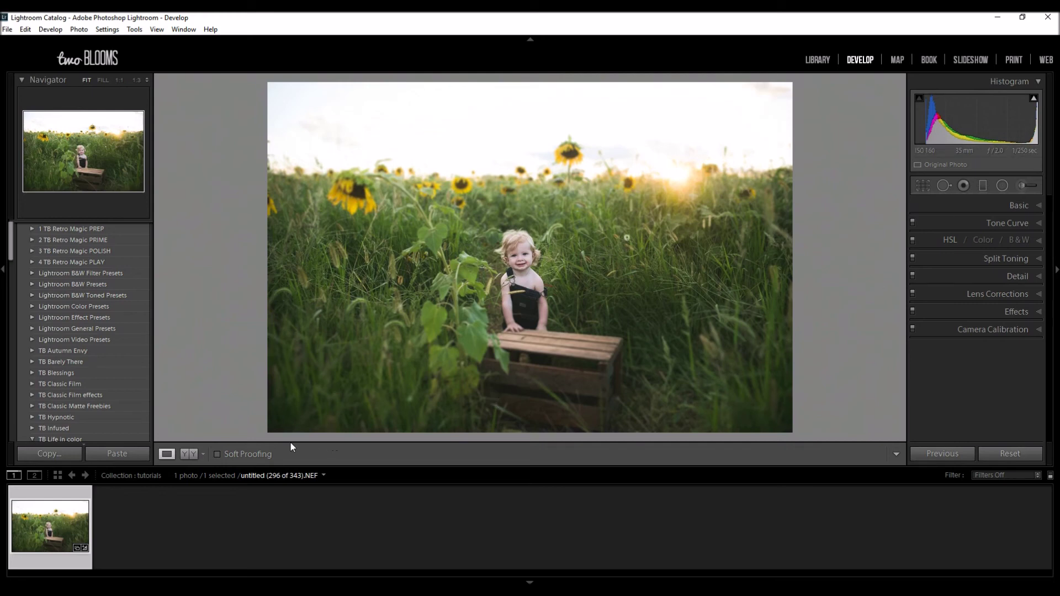
Step: Use the edit history to revert the photo to an earlier state from before the graduated filters were added
{"action": "scroll", "coordinate": [116, 430], "scroll_direction": "down", "scroll_amount": 10}
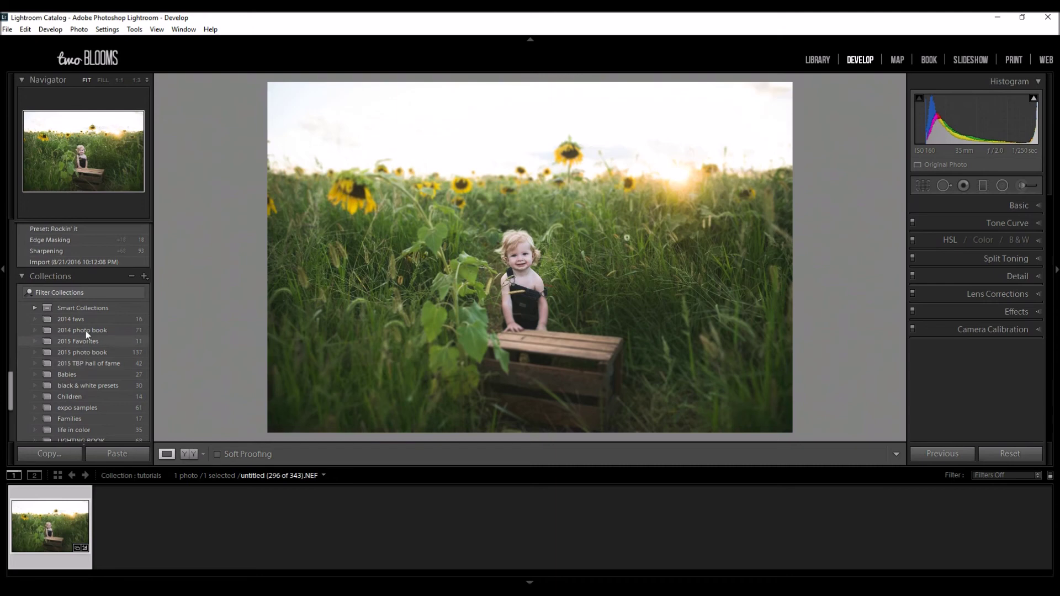
{"action": "scroll", "coordinate": [85, 326], "scroll_direction": "up", "scroll_amount": 5}
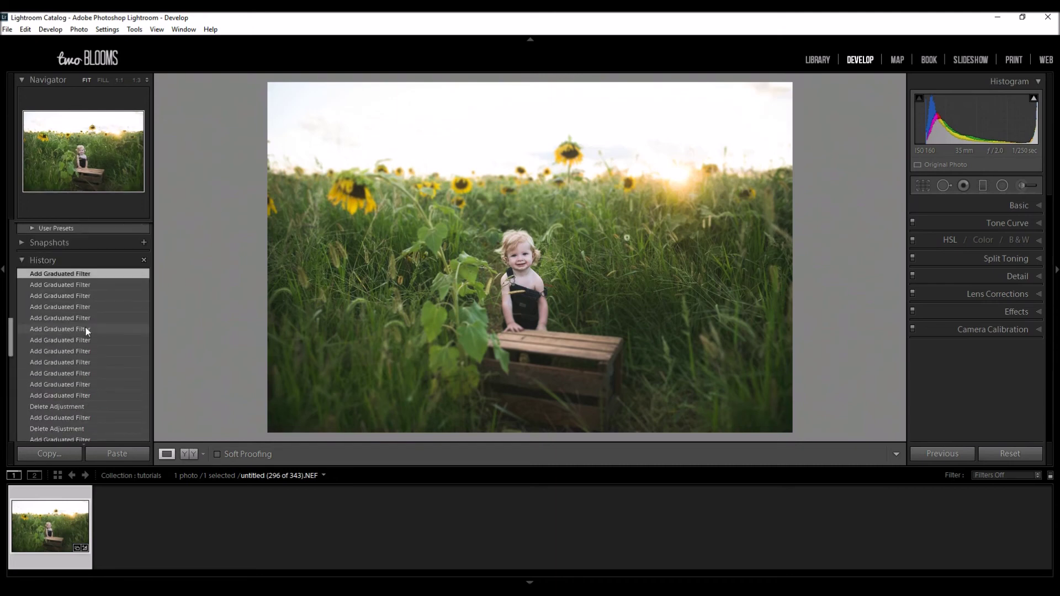
{"action": "scroll", "coordinate": [81, 356], "scroll_direction": "down", "scroll_amount": 3}
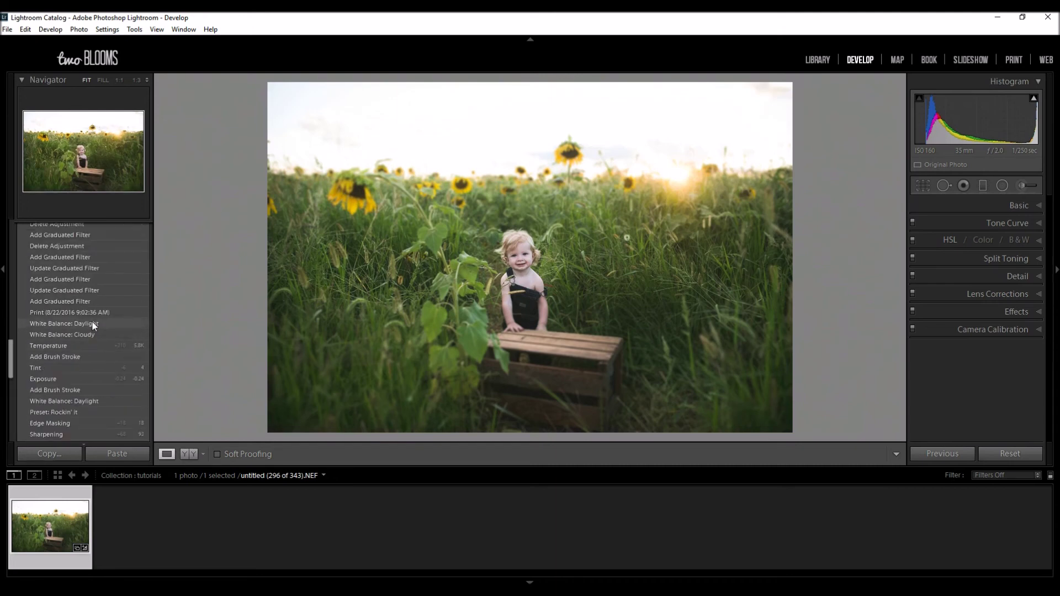
{"action": "scroll", "coordinate": [93, 318], "scroll_direction": "up", "scroll_amount": 8}
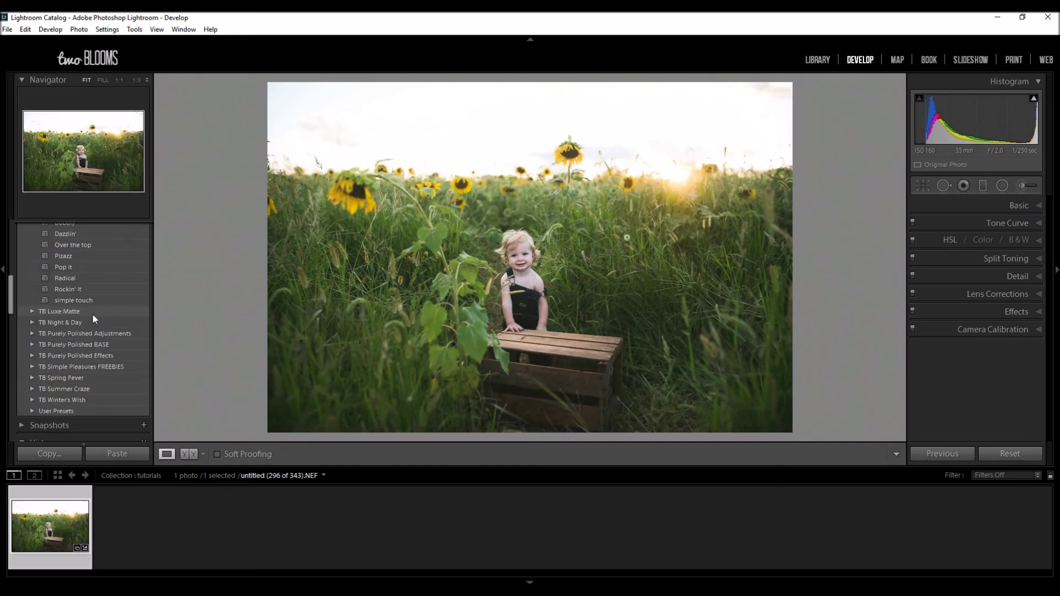
{"action": "scroll", "coordinate": [92, 322], "scroll_direction": "down", "scroll_amount": 9}
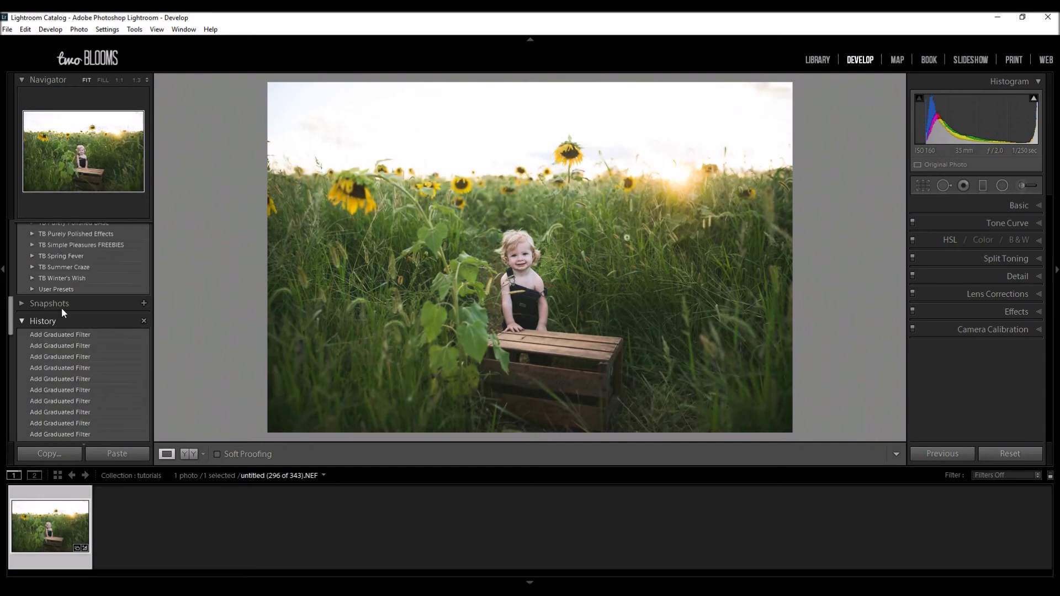
Step: Expand User Presets and apply the Horizontal shift +1 preset to the photo, followed by Horizontal shift +5
{"action": "left_click", "coordinate": [30, 289]}
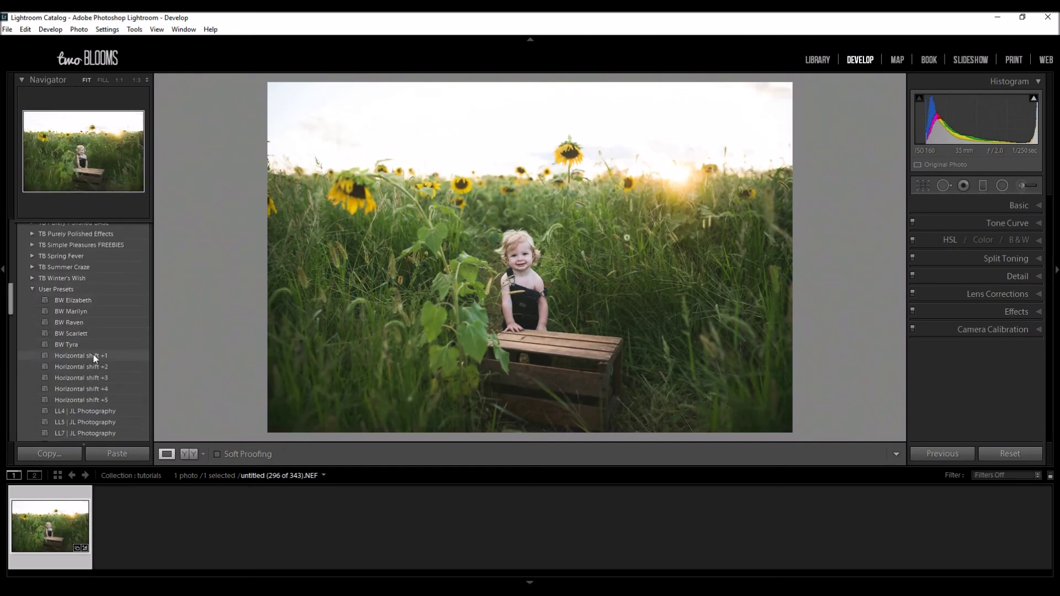
{"action": "scroll", "coordinate": [93, 356], "scroll_direction": "up", "scroll_amount": 3}
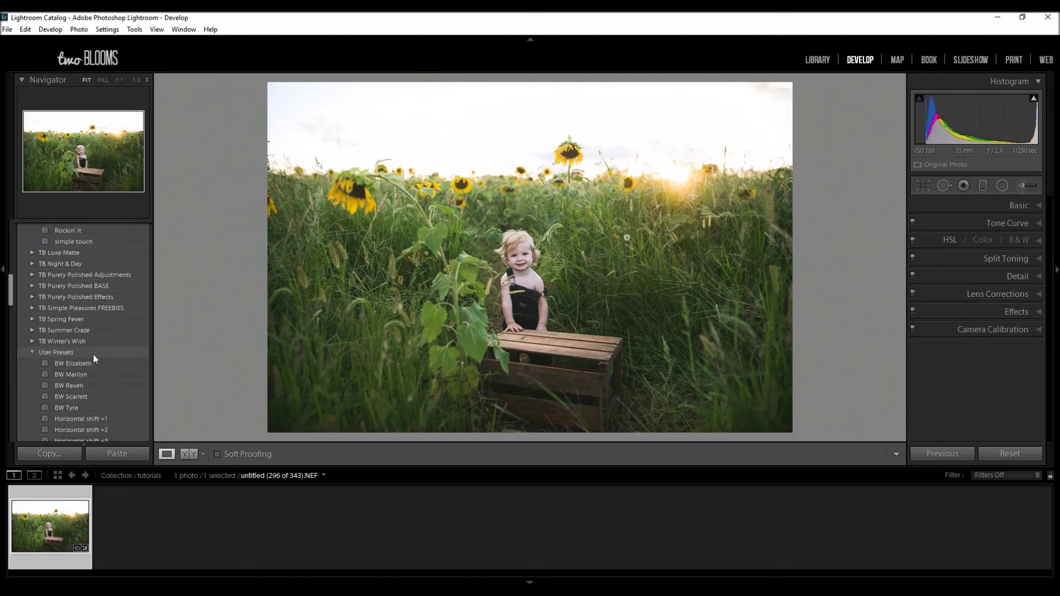
{"action": "left_click", "coordinate": [106, 419]}
{"action": "scroll", "coordinate": [106, 423], "scroll_direction": "down", "scroll_amount": 3}
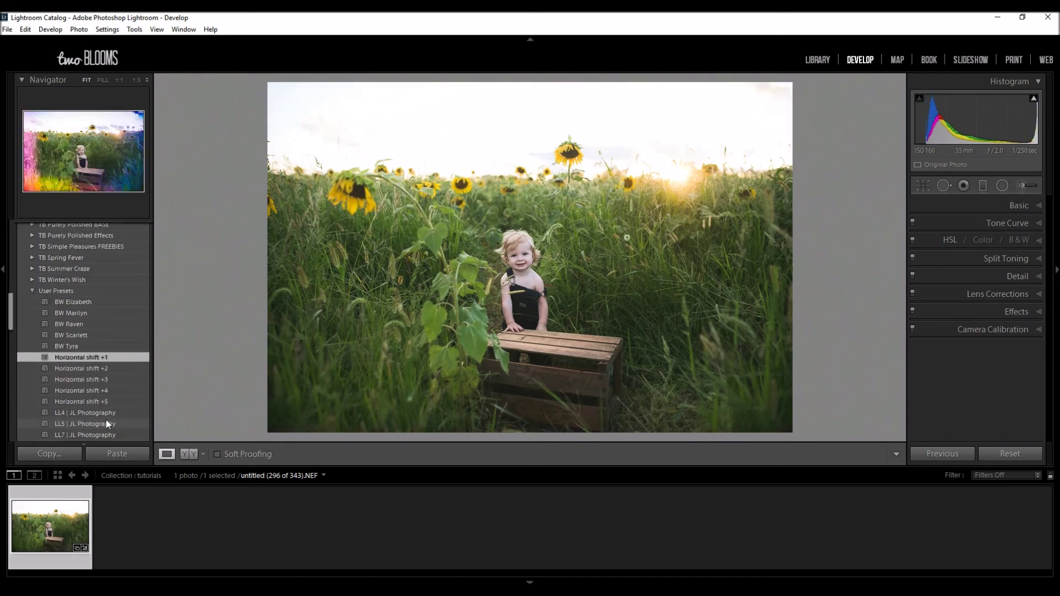
{"action": "left_click", "coordinate": [110, 401]}
{"action": "scroll", "coordinate": [95, 374], "scroll_direction": "up", "scroll_amount": 3}
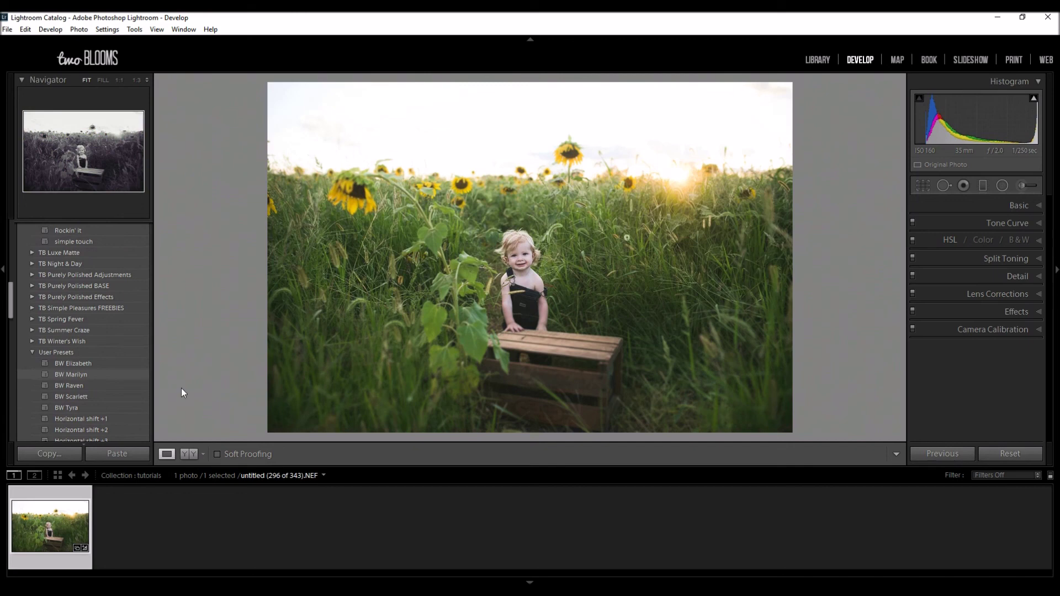